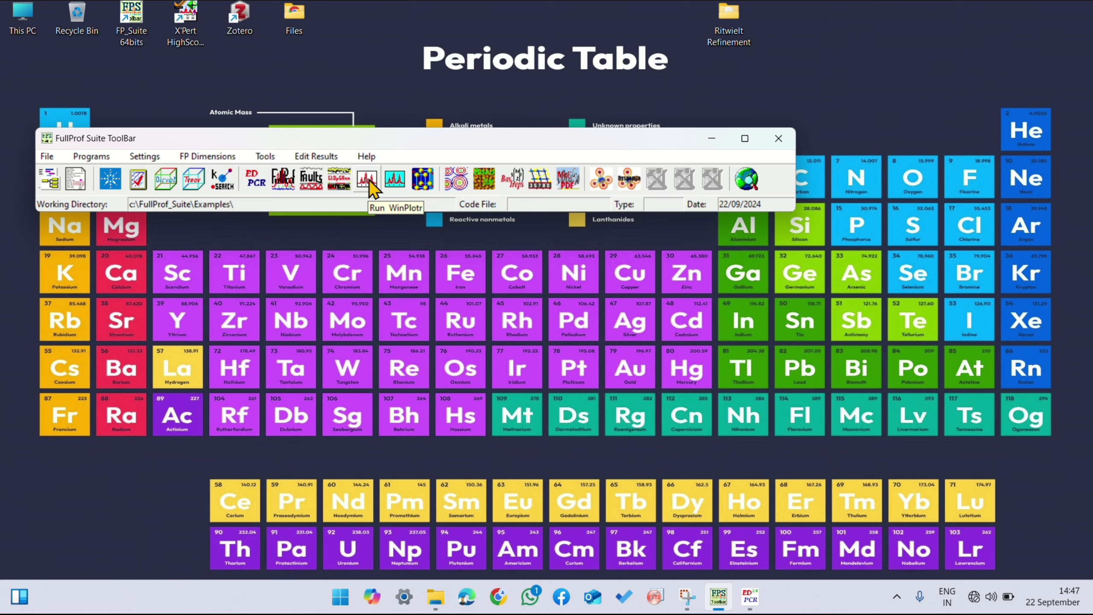
Step: Run a FullProf refinement from WinPLOTR with input file 1530150 and data file data, closing the program's output window when it ends
left_click(367, 181)
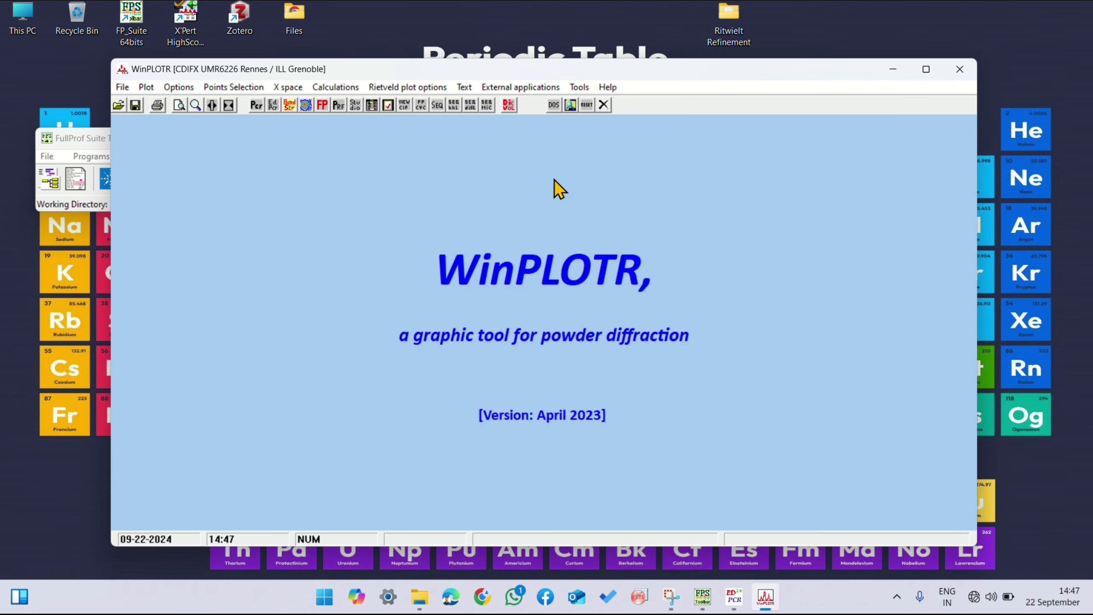
left_click(521, 88)
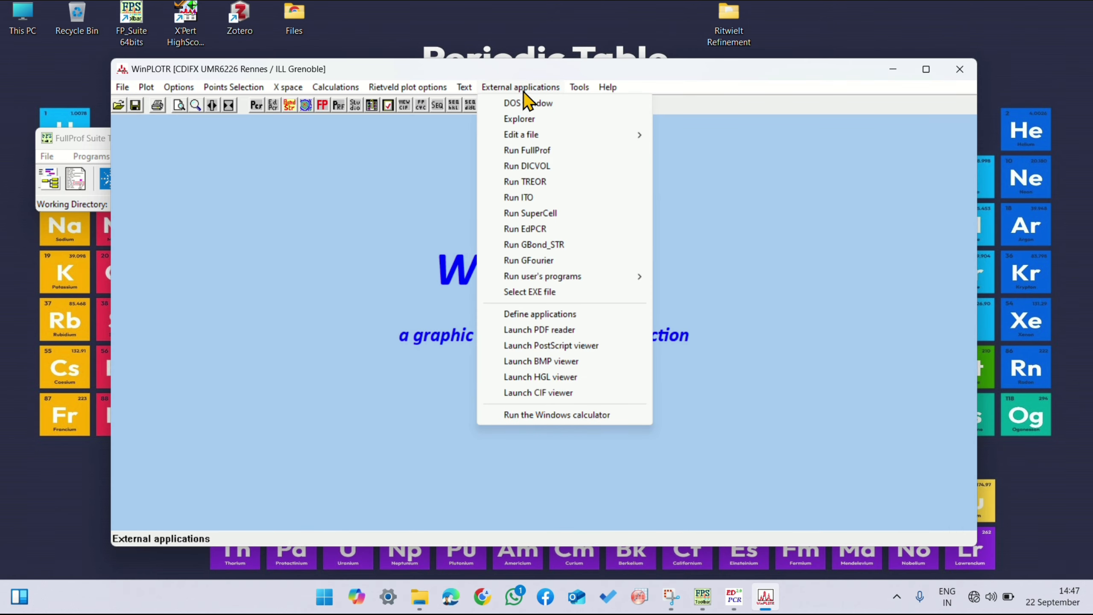
left_click(528, 152)
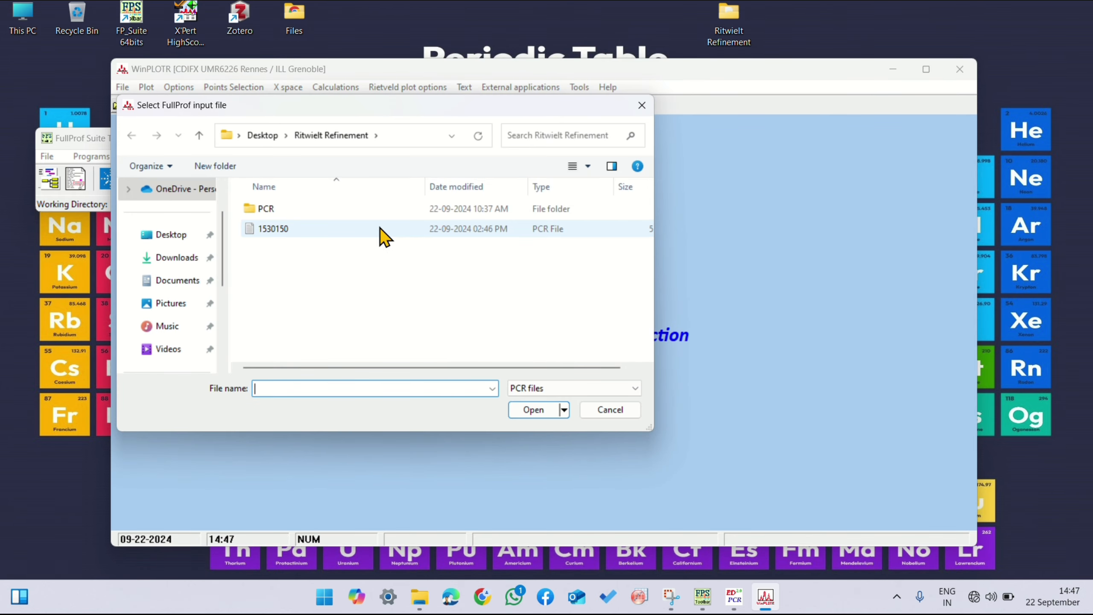
left_click(382, 238)
left_click(528, 410)
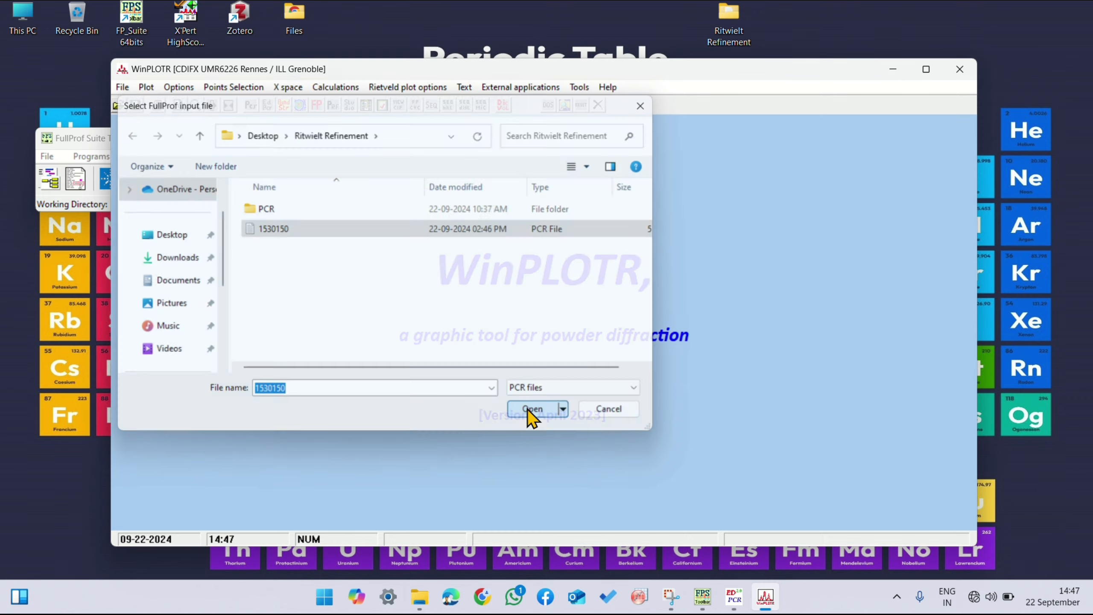
left_click(344, 229)
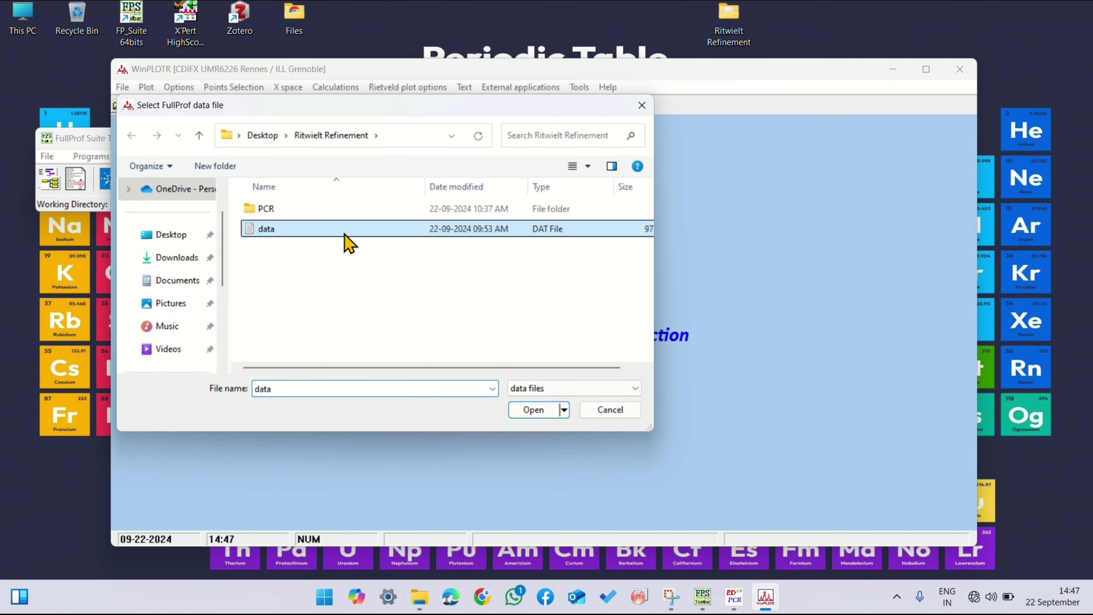
left_click(529, 414)
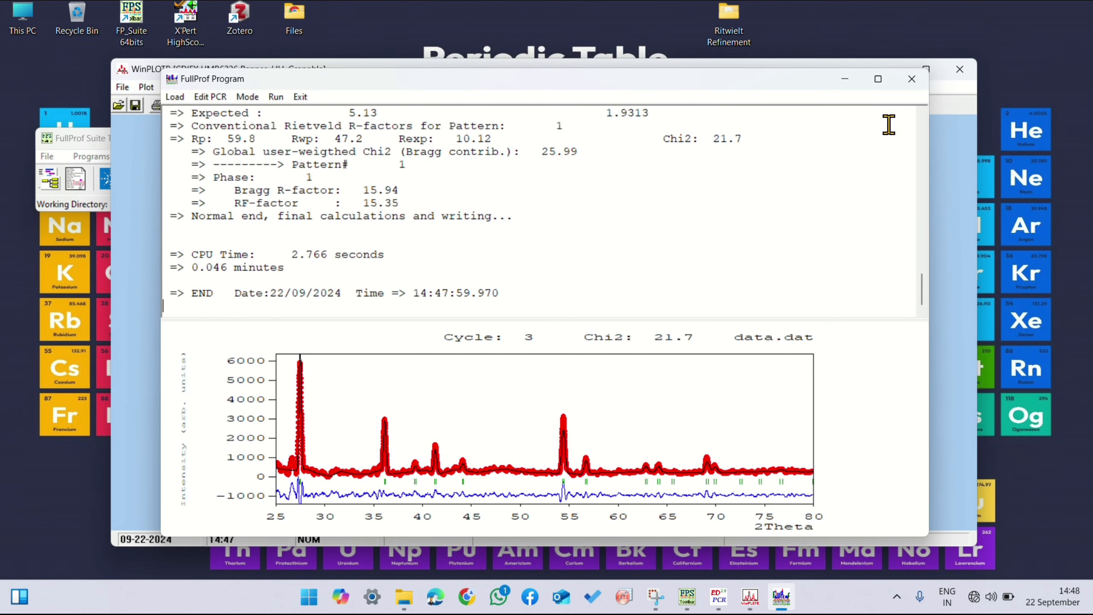
left_click(911, 78)
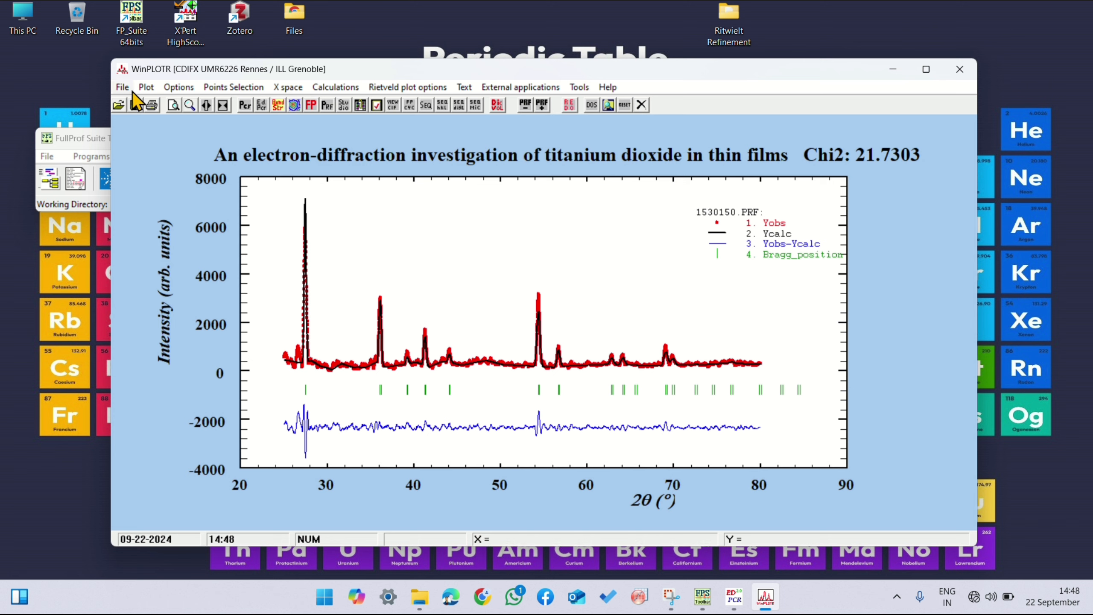
Step: Set the upper X limit of the refinement plot to 80
left_click(145, 90)
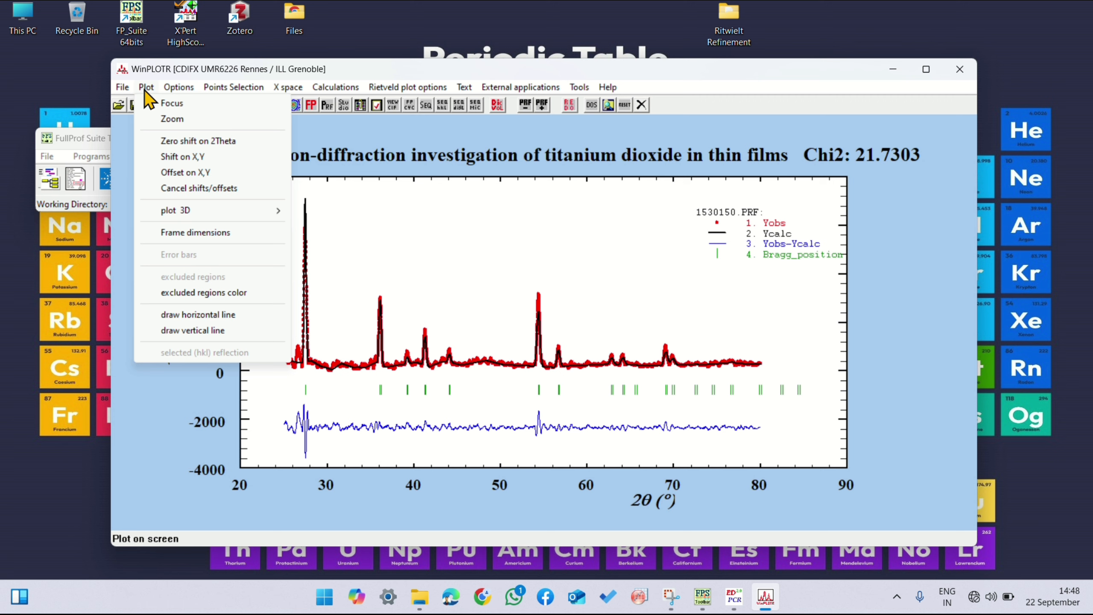
left_click(158, 102)
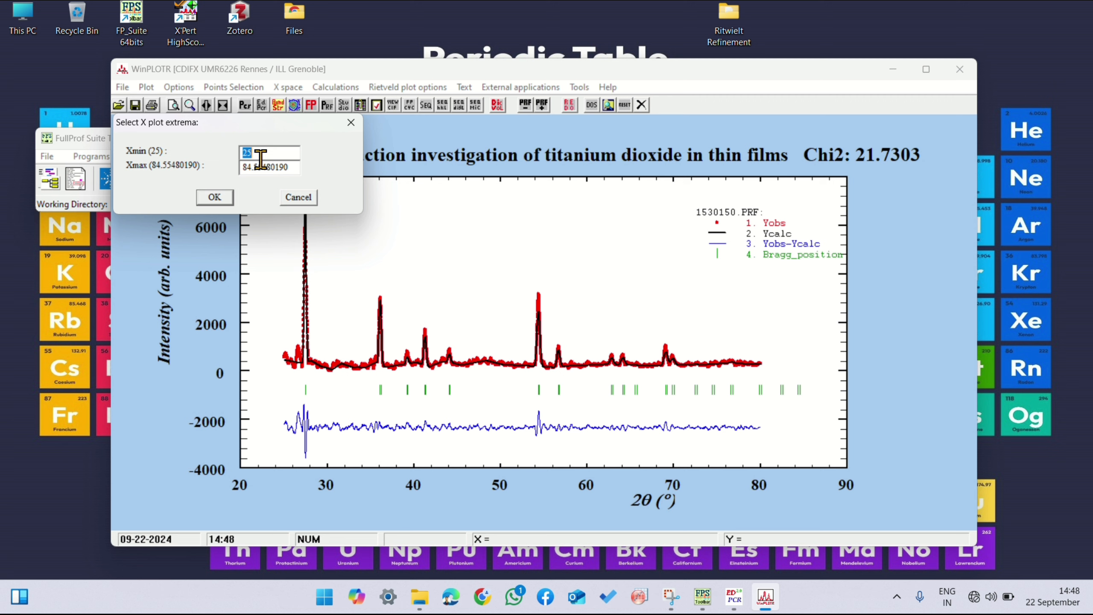
left_click_drag(290, 166, 257, 173)
type("80")
left_click(215, 197)
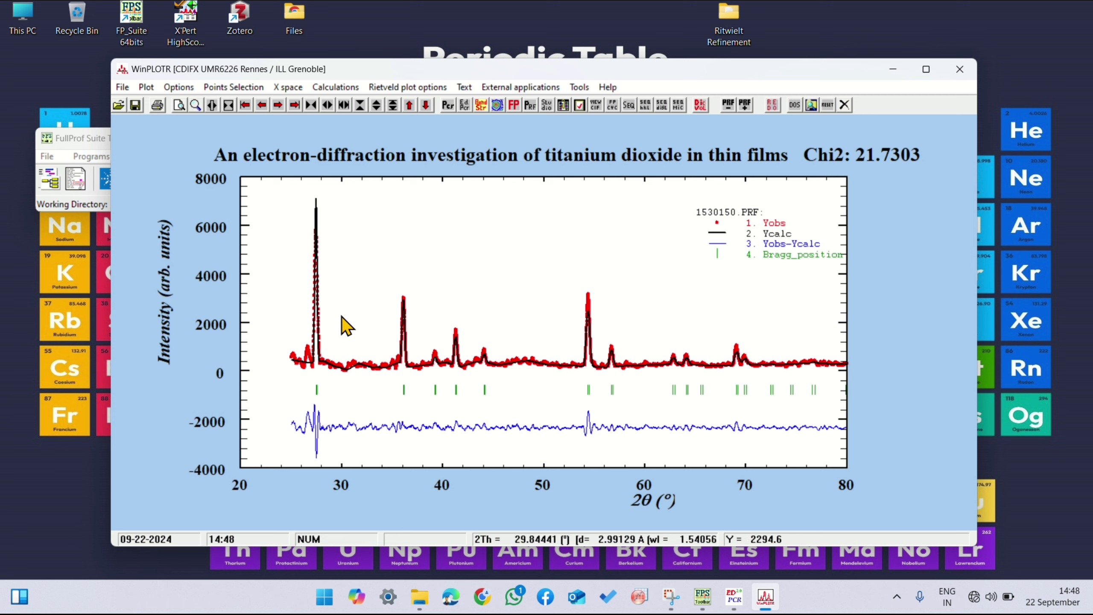
Step: Reduce the number of minor graduations on the plot's Y axis
left_click(146, 88)
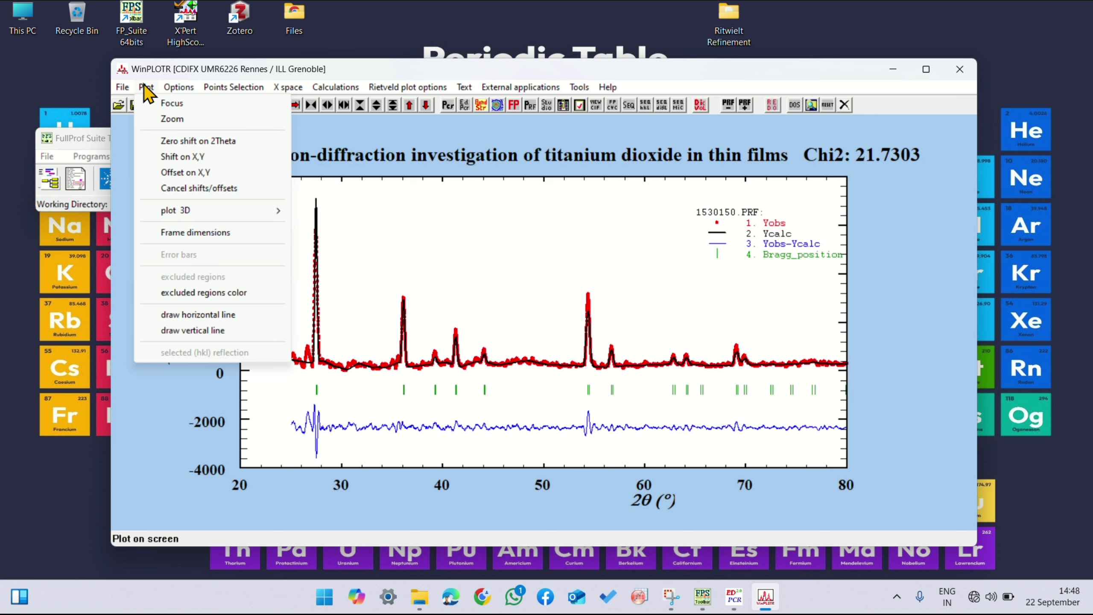
left_click(178, 88)
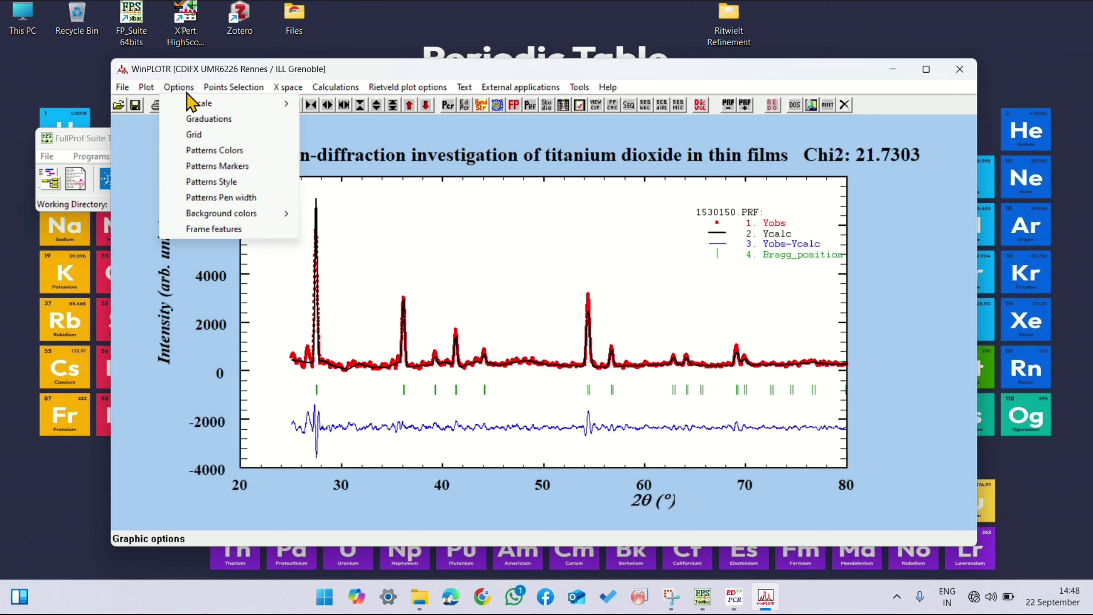
mouse_move(213, 104)
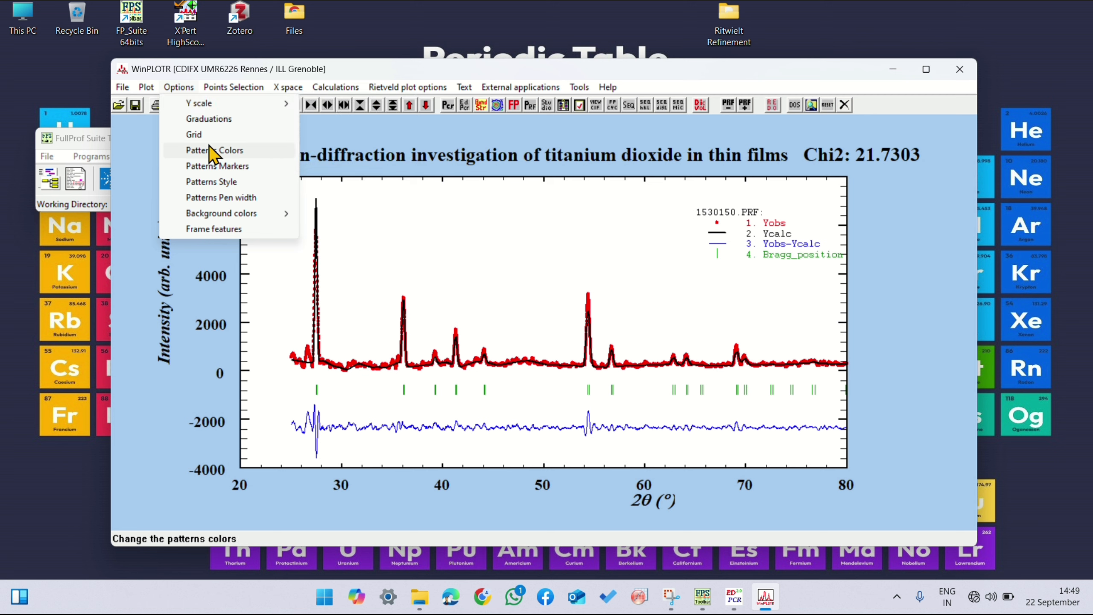
left_click(206, 120)
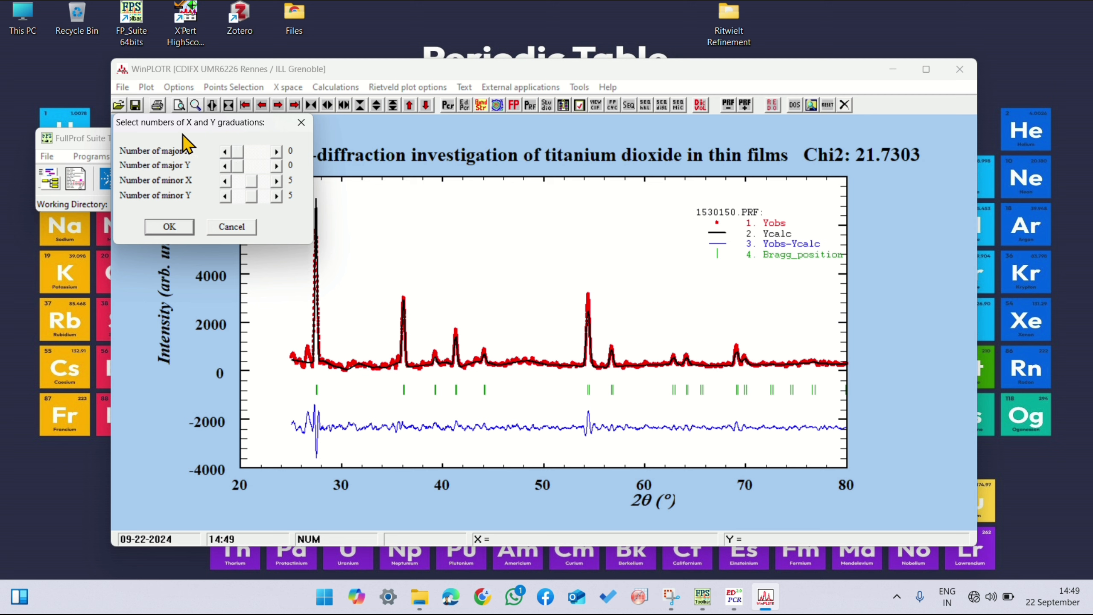
left_click(224, 196)
left_click(225, 196)
left_click(169, 227)
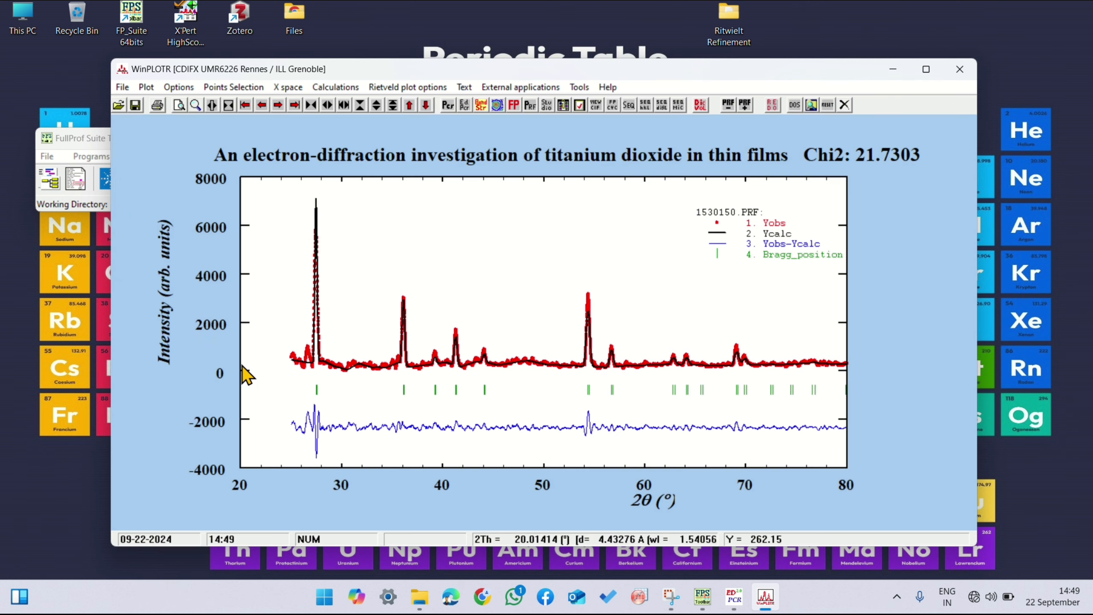
Step: Change the colour of the Yobs pattern alone to bright green
left_click(189, 86)
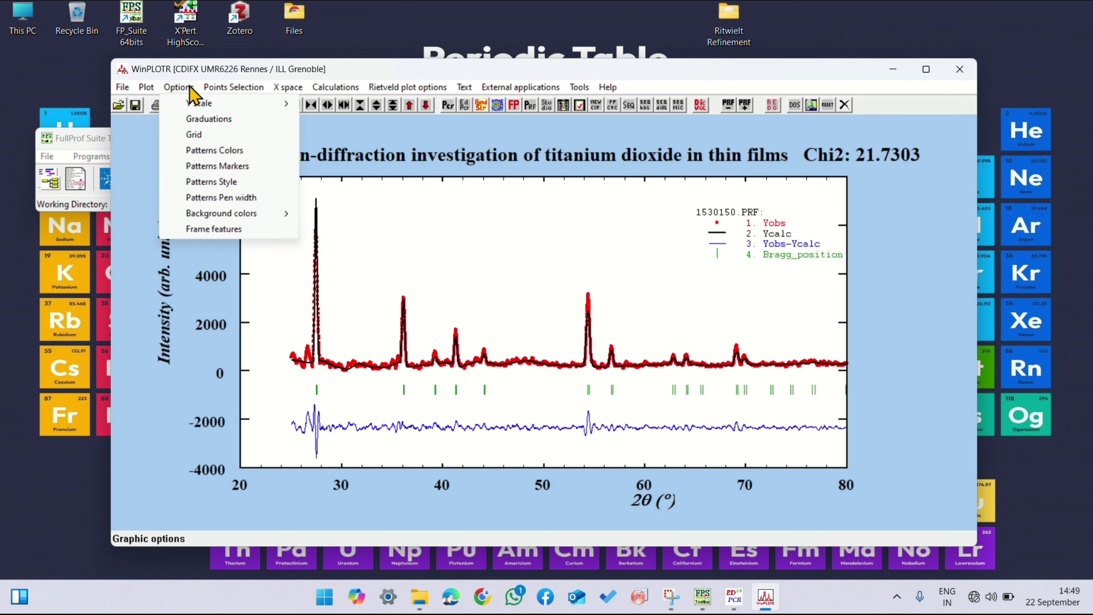
left_click(203, 150)
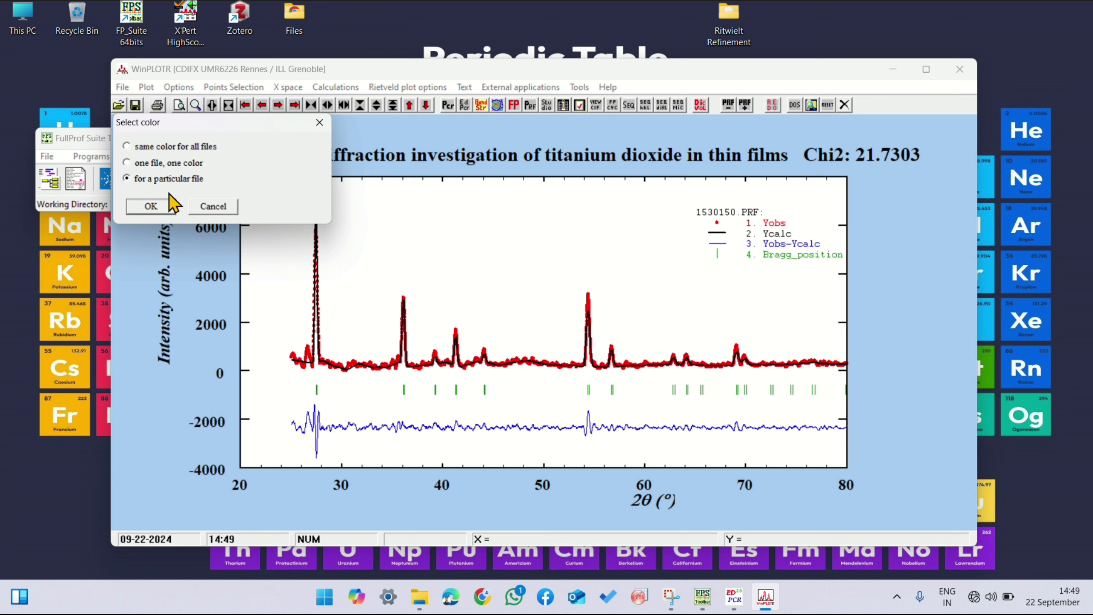
left_click(155, 205)
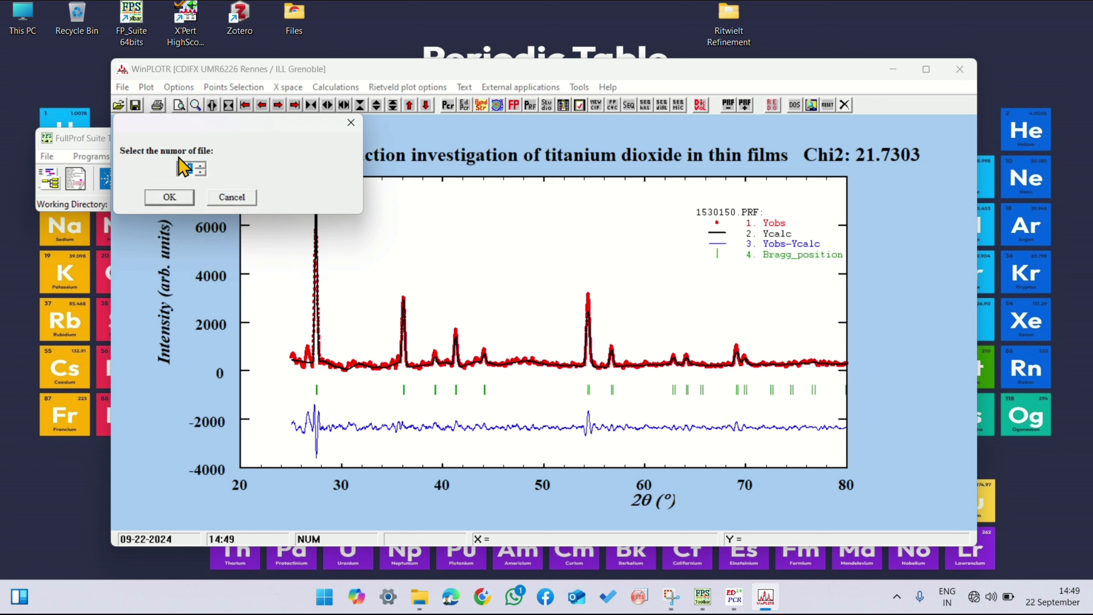
left_click(172, 197)
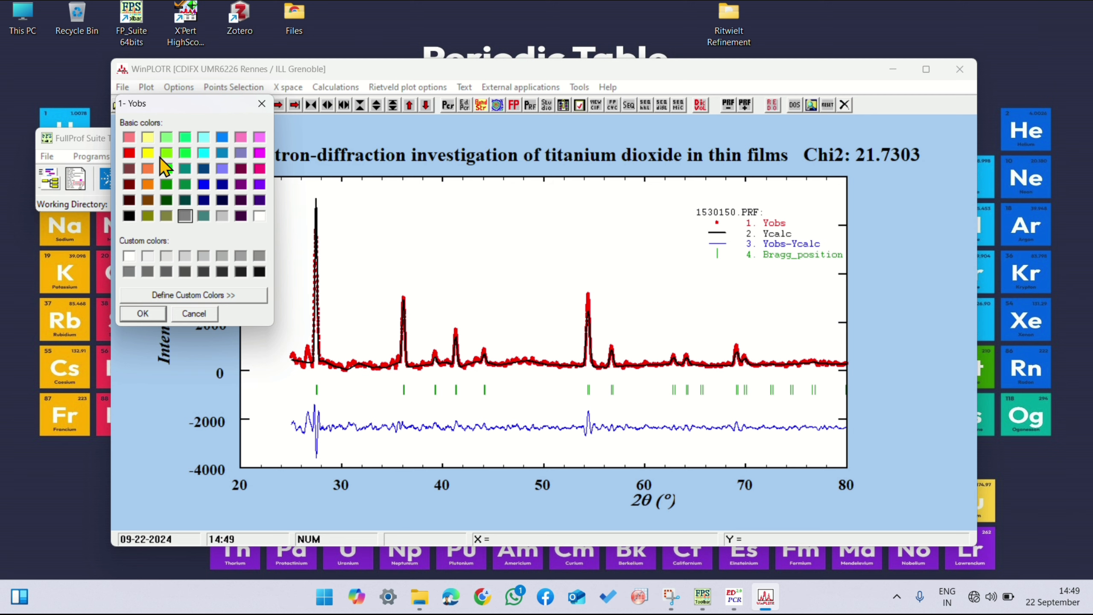
left_click(166, 168)
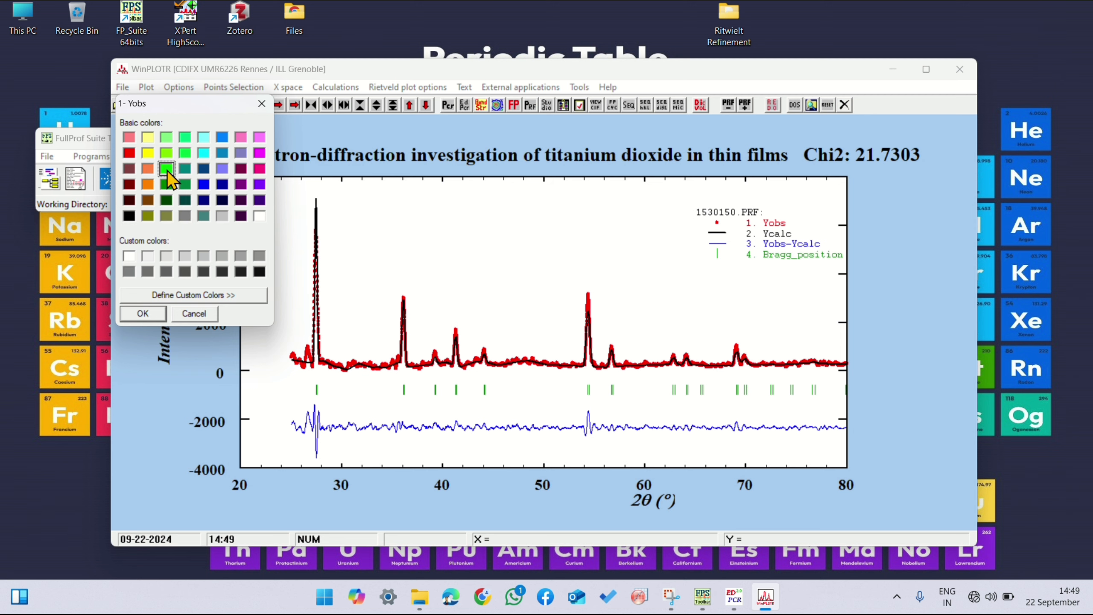
left_click(143, 319)
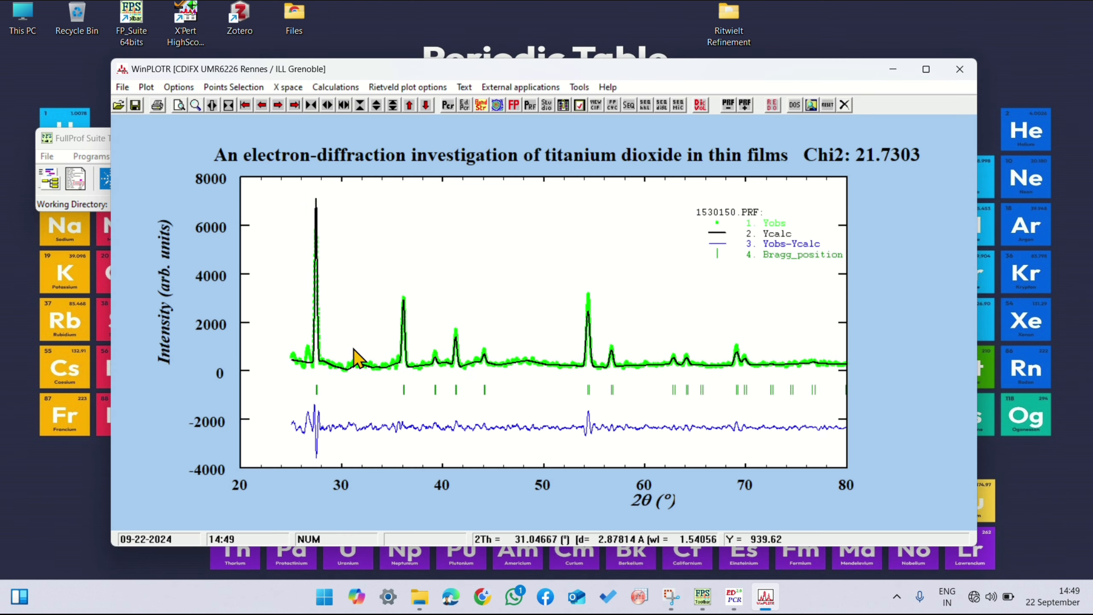
Step: Change the colour of the Yobs pattern back to red
left_click(178, 87)
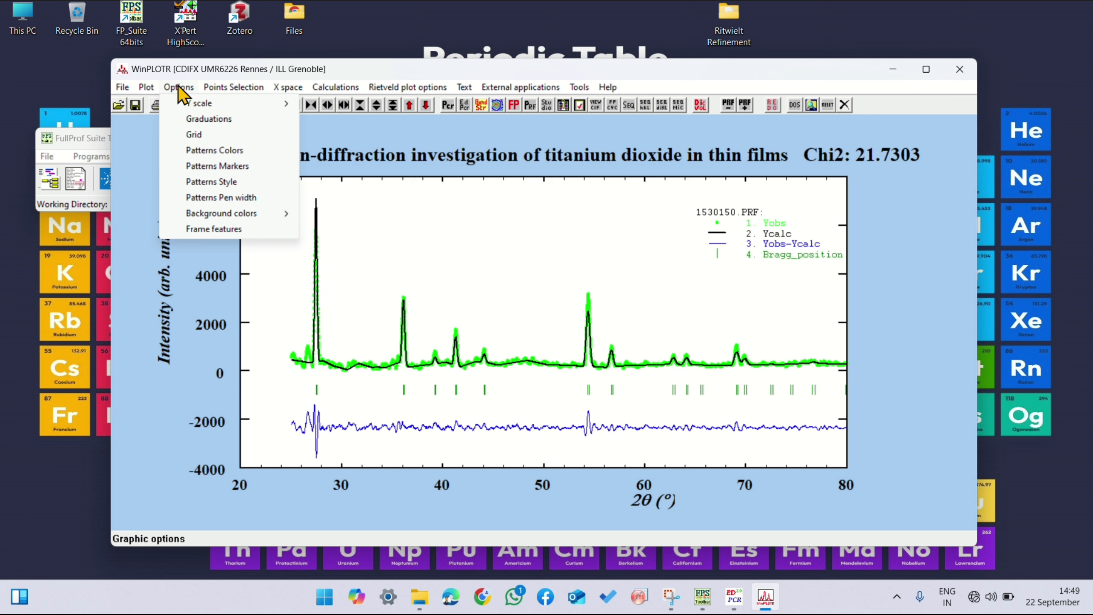
left_click(209, 151)
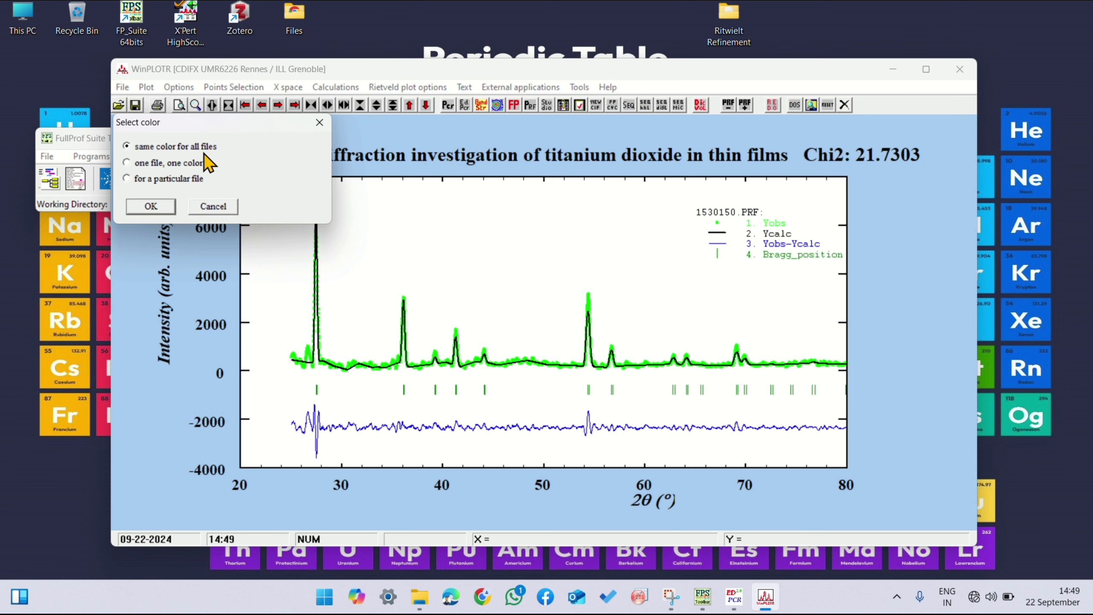
left_click(156, 203)
left_click(171, 198)
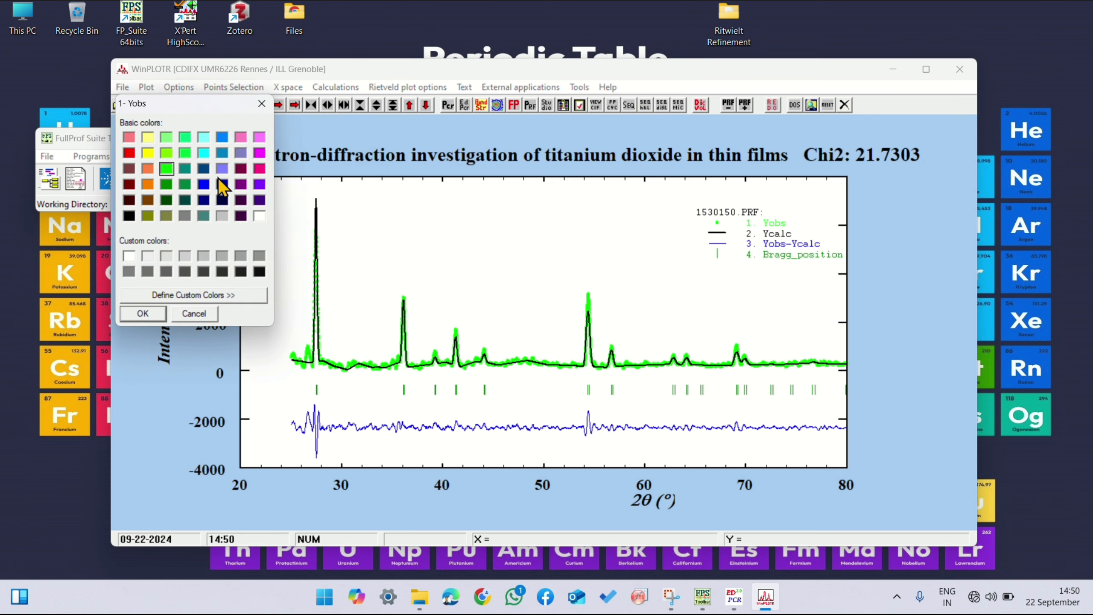
left_click(132, 154)
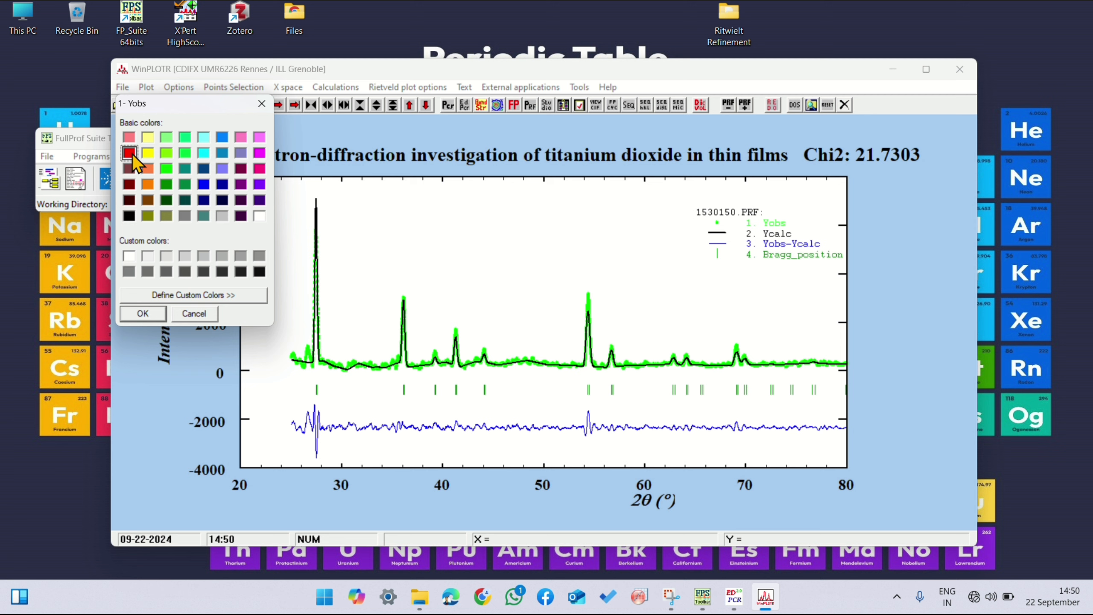
left_click(147, 311)
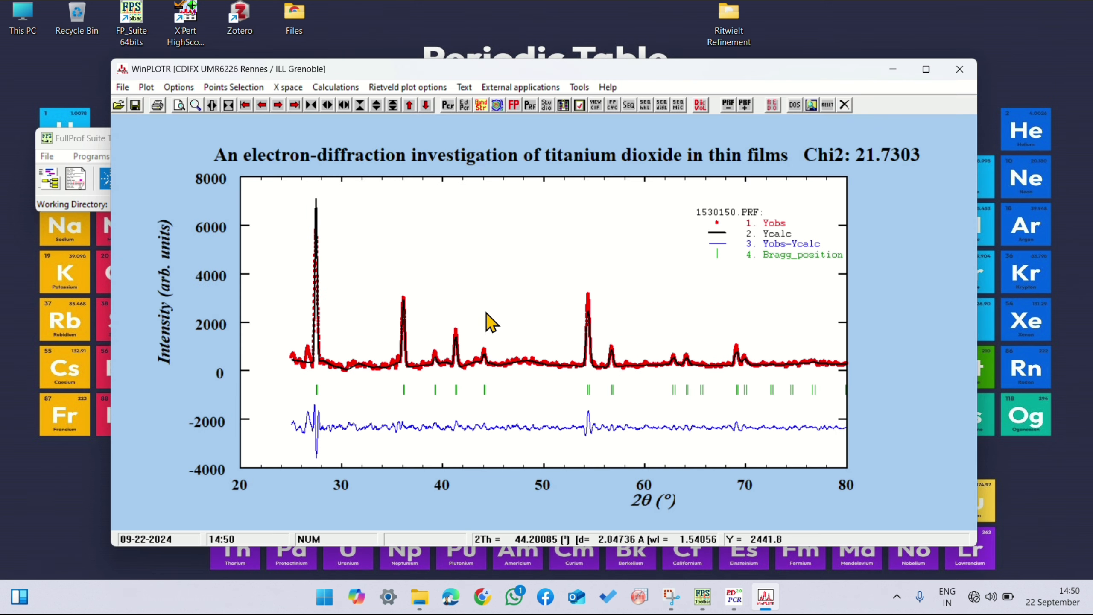
Step: Give the Yobs pattern alone a circle marker with size 2.0
left_click(184, 89)
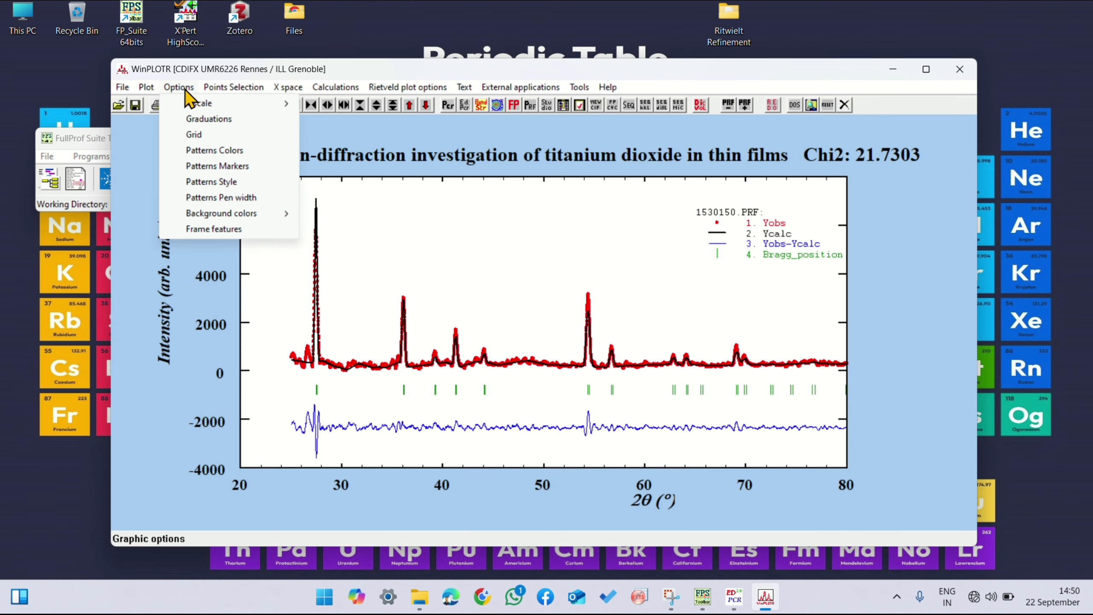
left_click(198, 167)
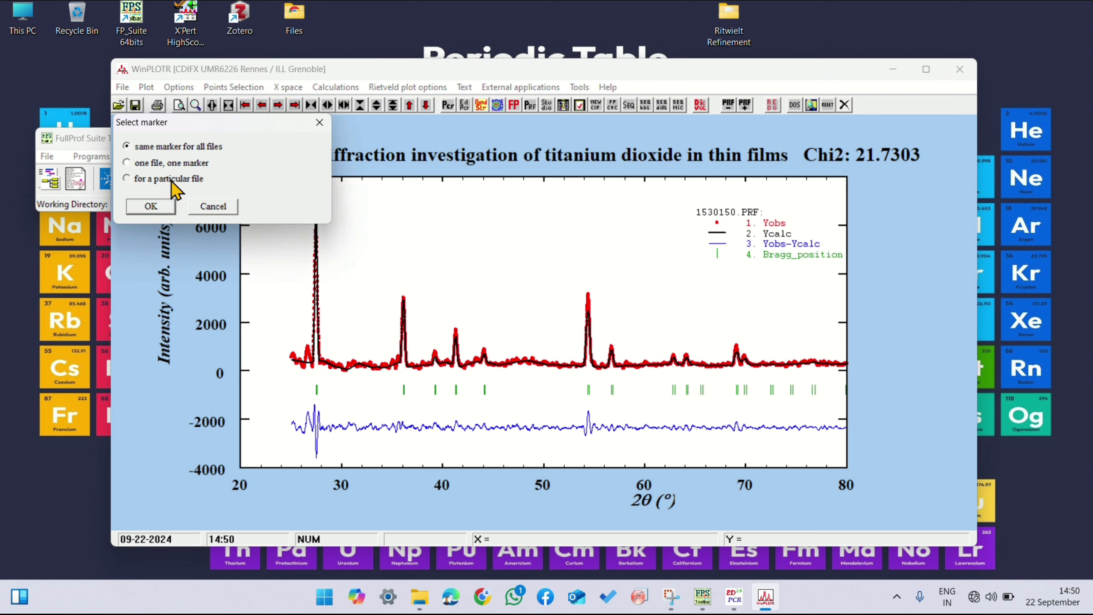
left_click(172, 180)
left_click(159, 207)
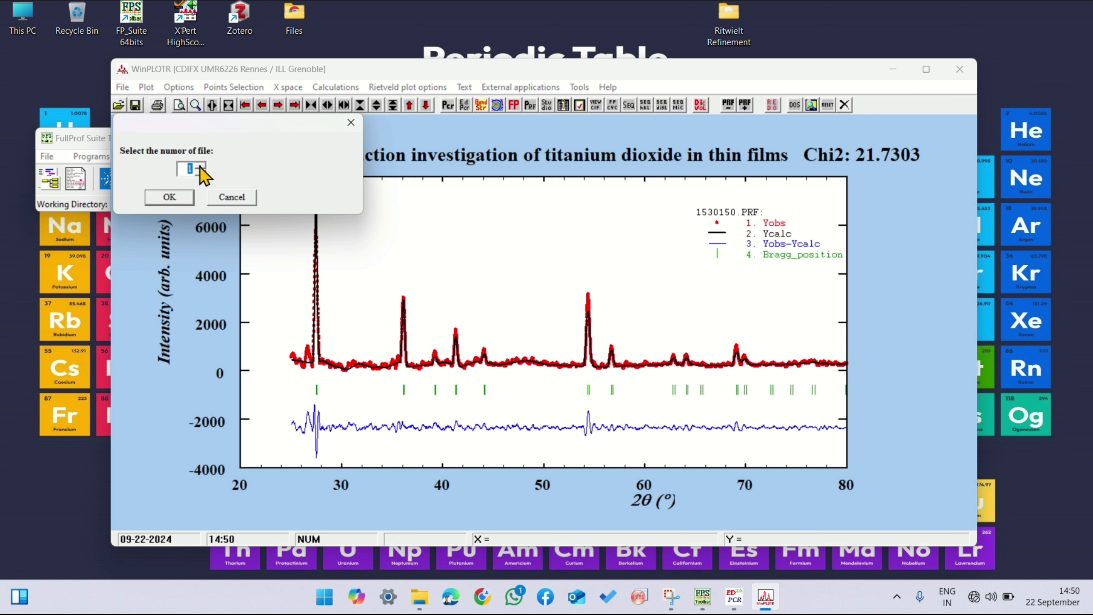
left_click(201, 167)
left_click(200, 166)
left_click(201, 166)
left_click(174, 199)
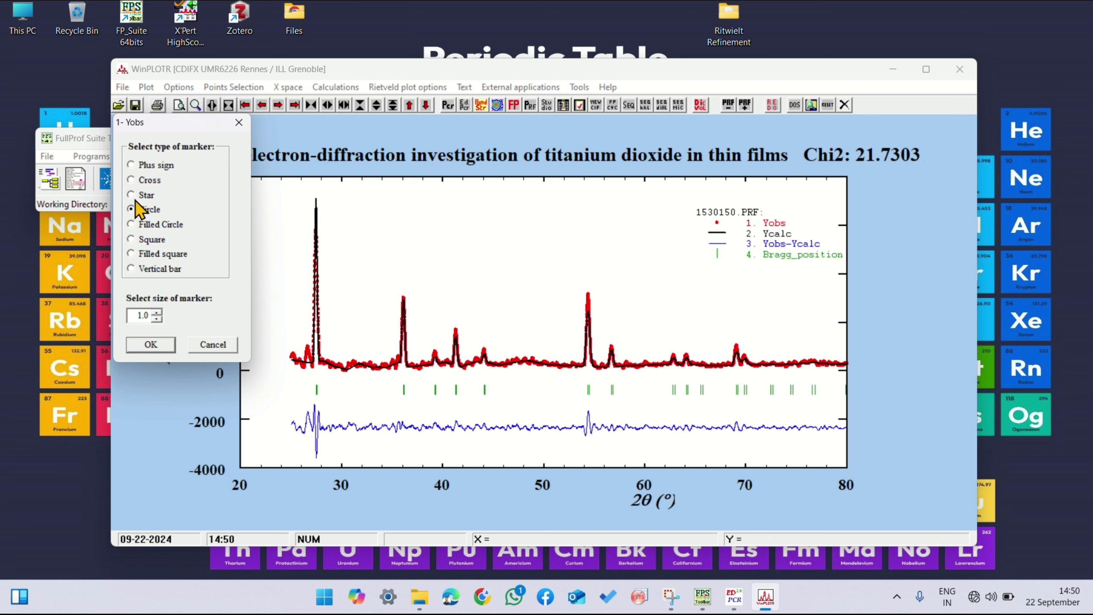
left_click(157, 312)
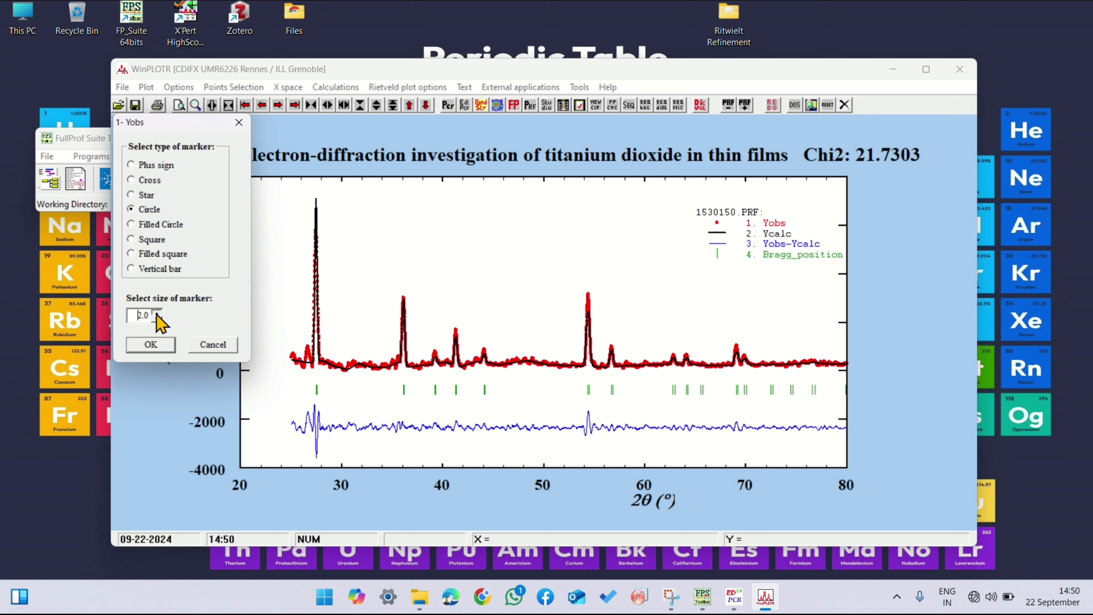
left_click(151, 345)
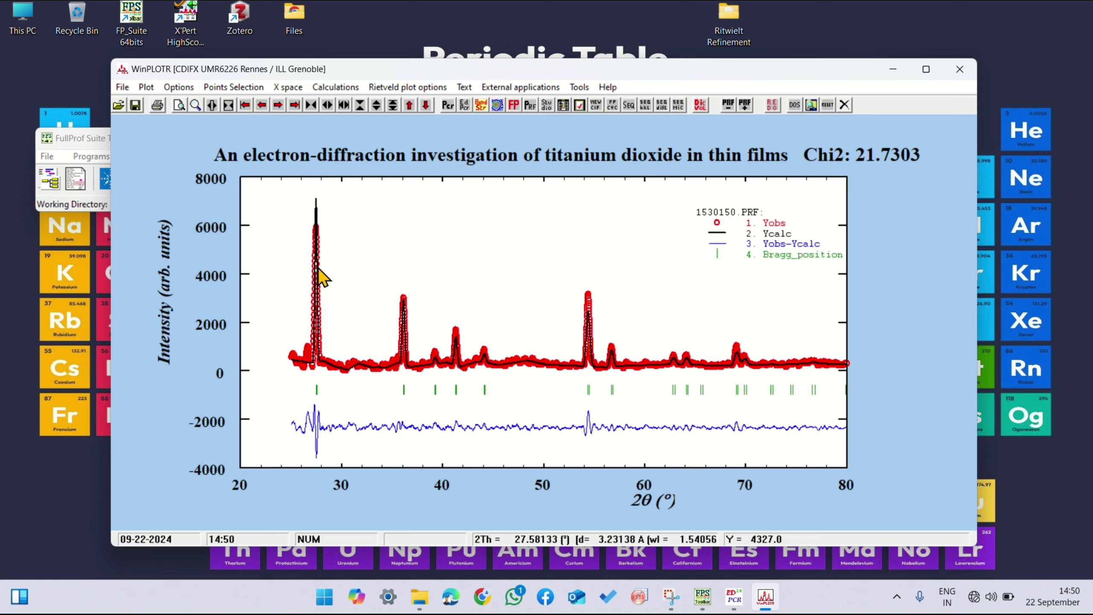
Step: Change the background screen colour around the plot to white
left_click(178, 88)
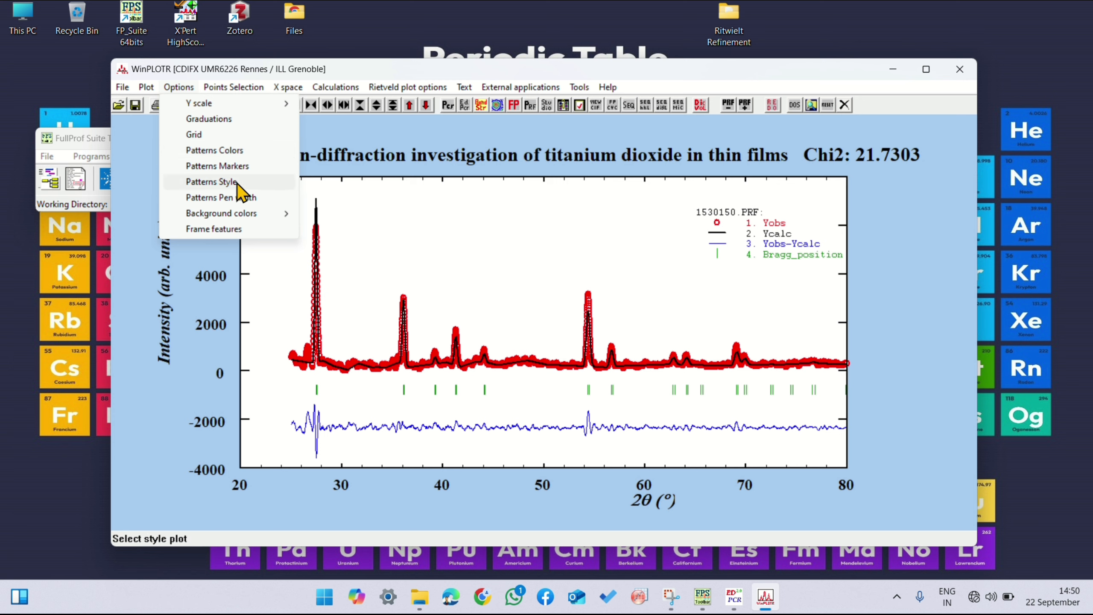
mouse_move(221, 213)
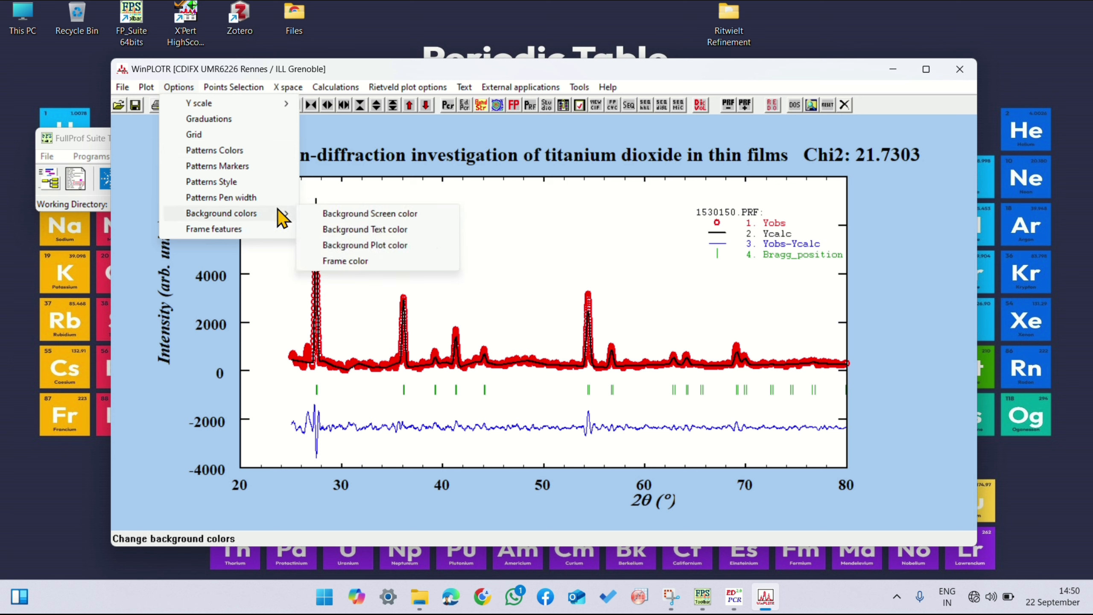
left_click(332, 215)
left_click(260, 216)
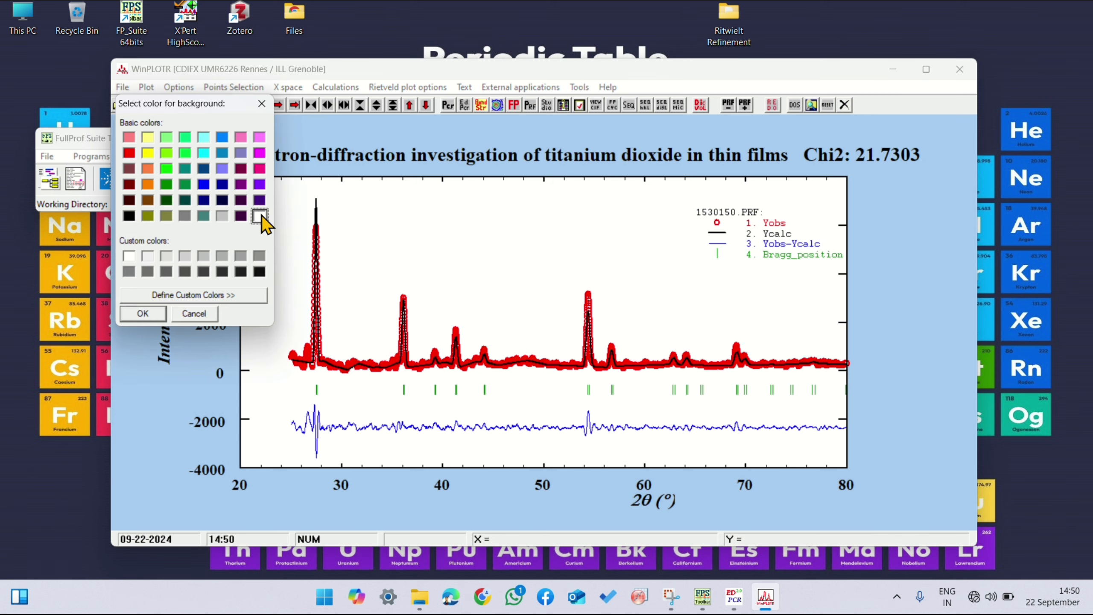
left_click(154, 312)
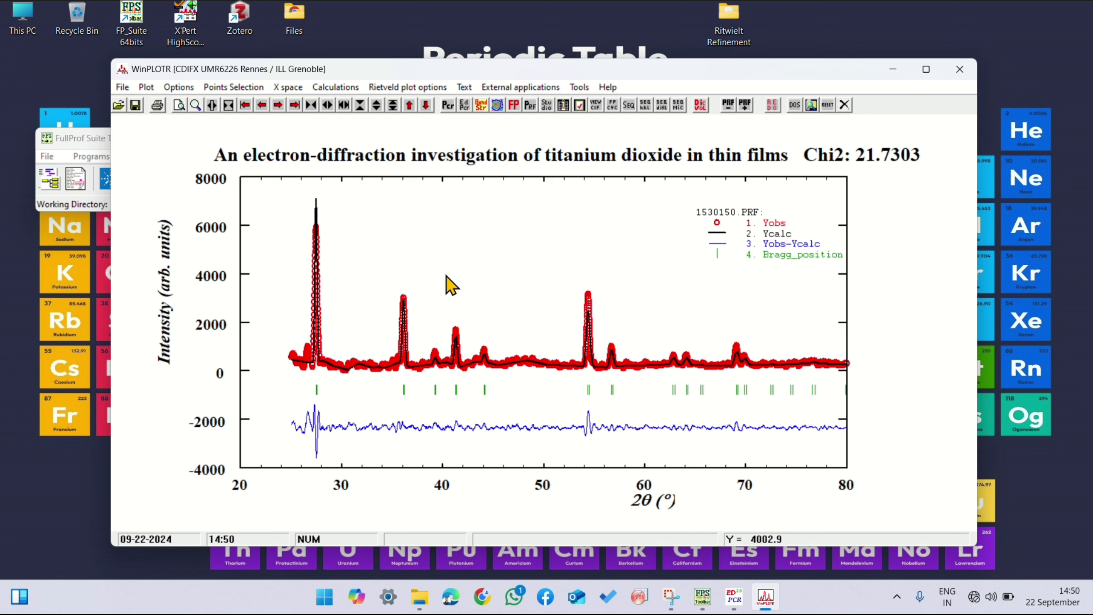
Step: Set the thickness and length of both the major and minor Y tics to 0 in the frame features
left_click(181, 88)
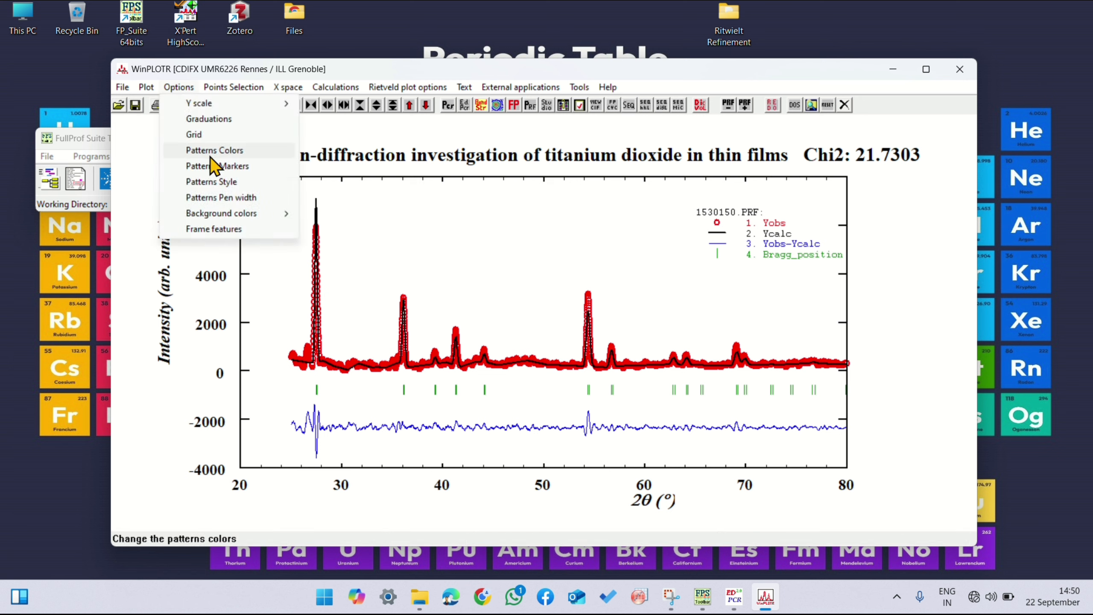
mouse_move(243, 212)
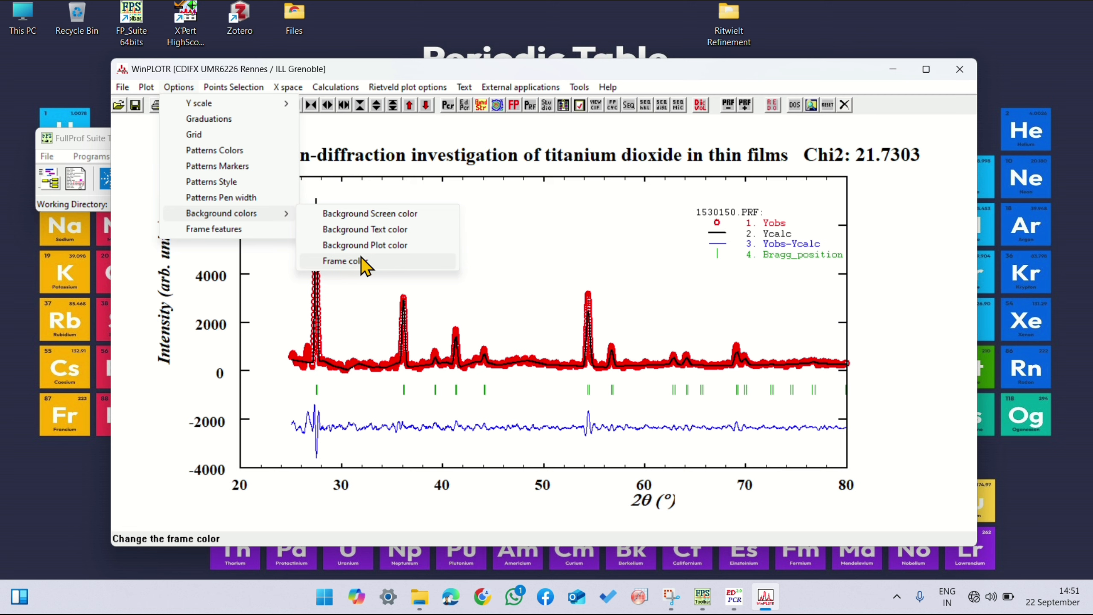
left_click(230, 227)
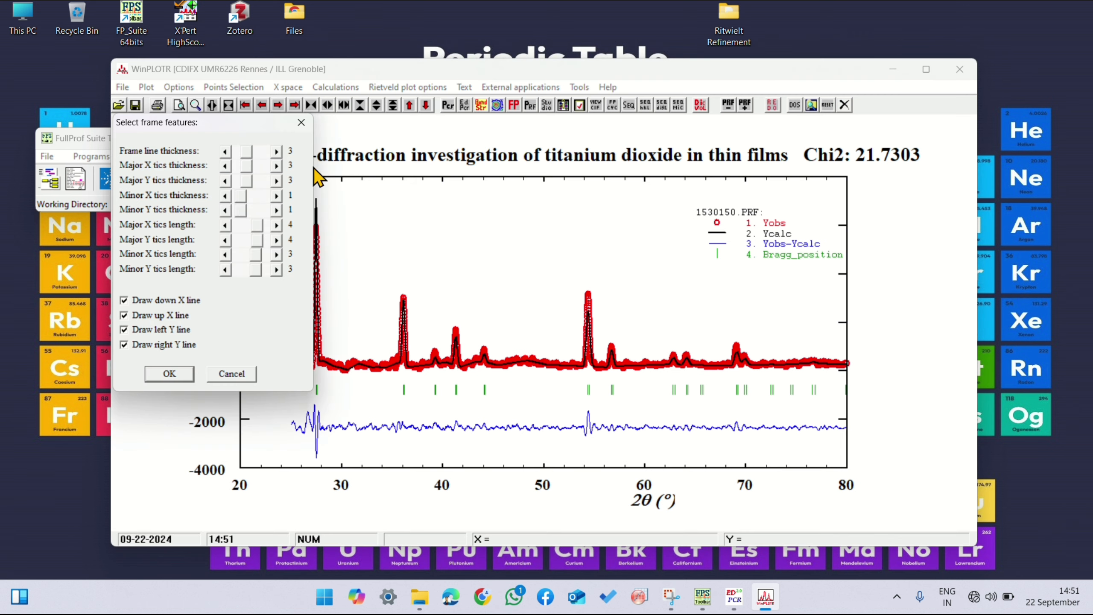
left_click(224, 269)
left_click(224, 240)
left_click(224, 239)
left_click(225, 210)
left_click(225, 180)
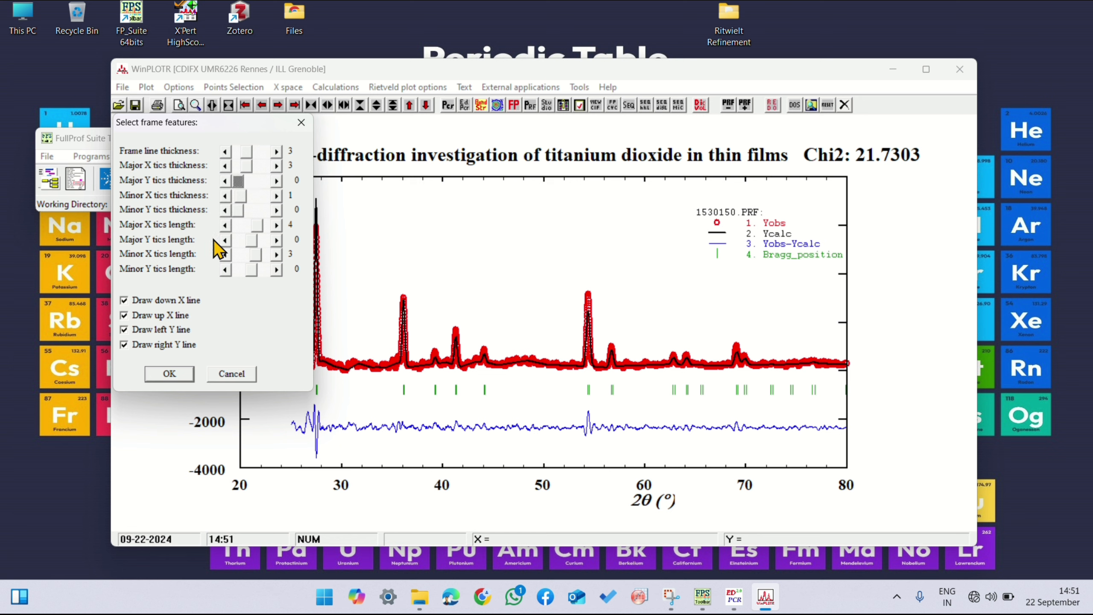
left_click(169, 373)
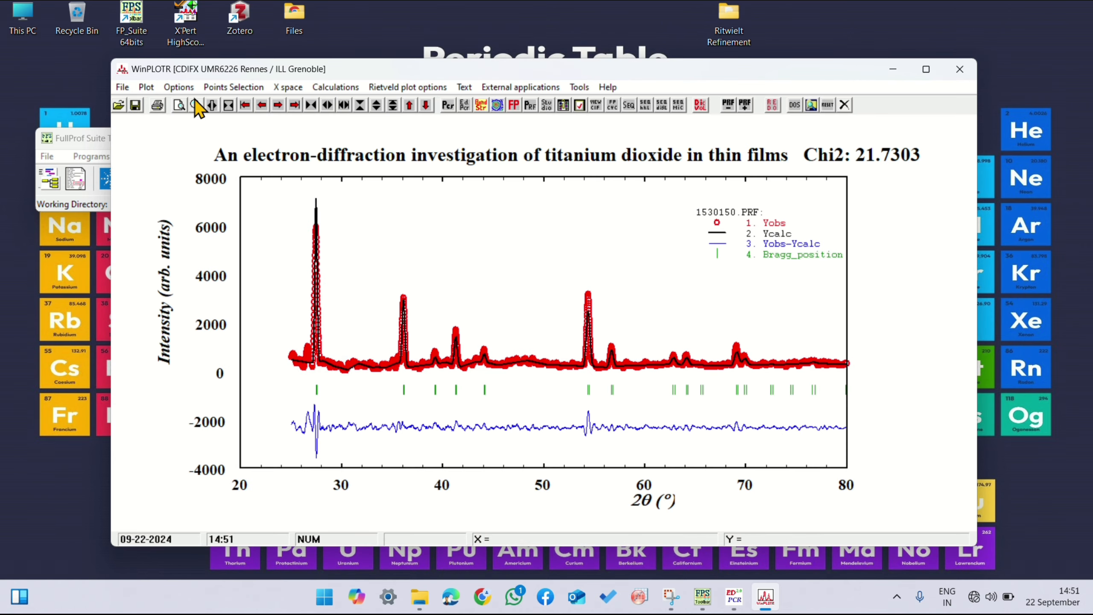
Step: Examine the (hkl) list of Bragg positions for the Rietveld plot, then close it
left_click(179, 87)
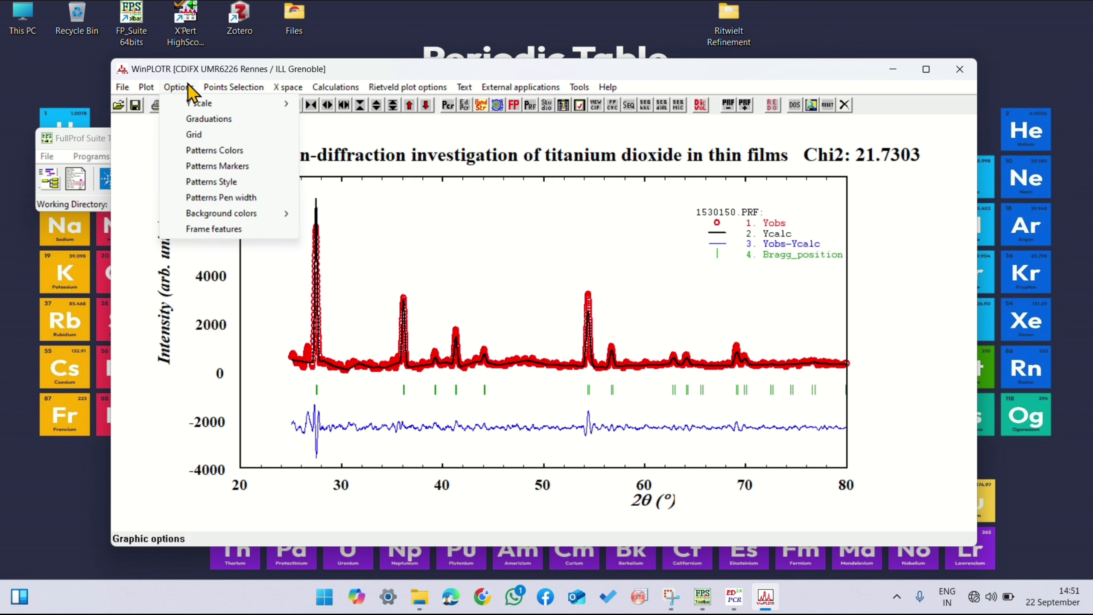
mouse_move(239, 86)
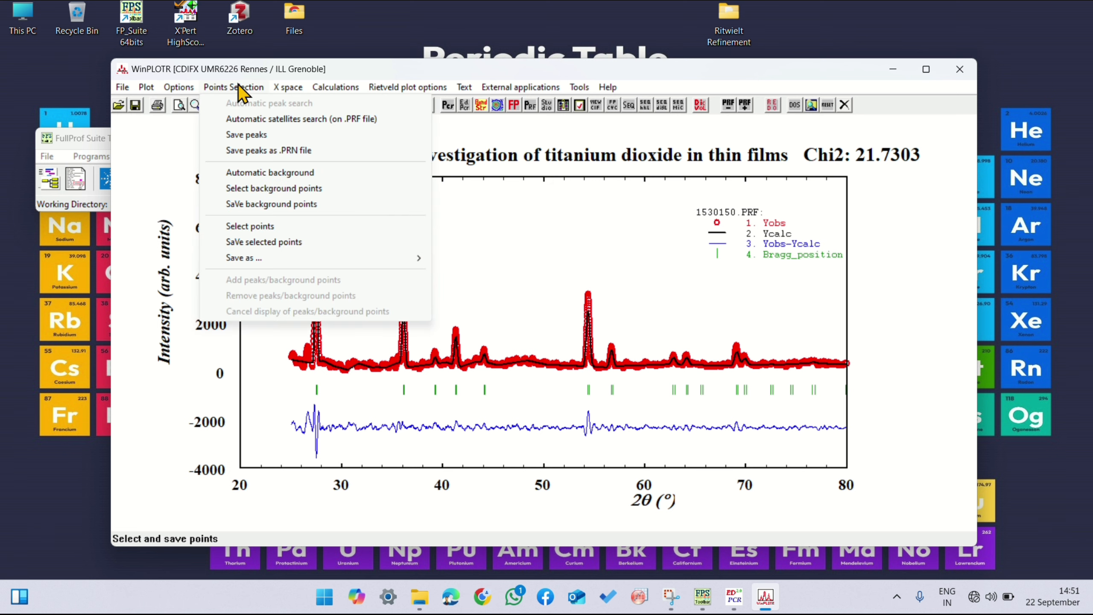
mouse_move(323, 91)
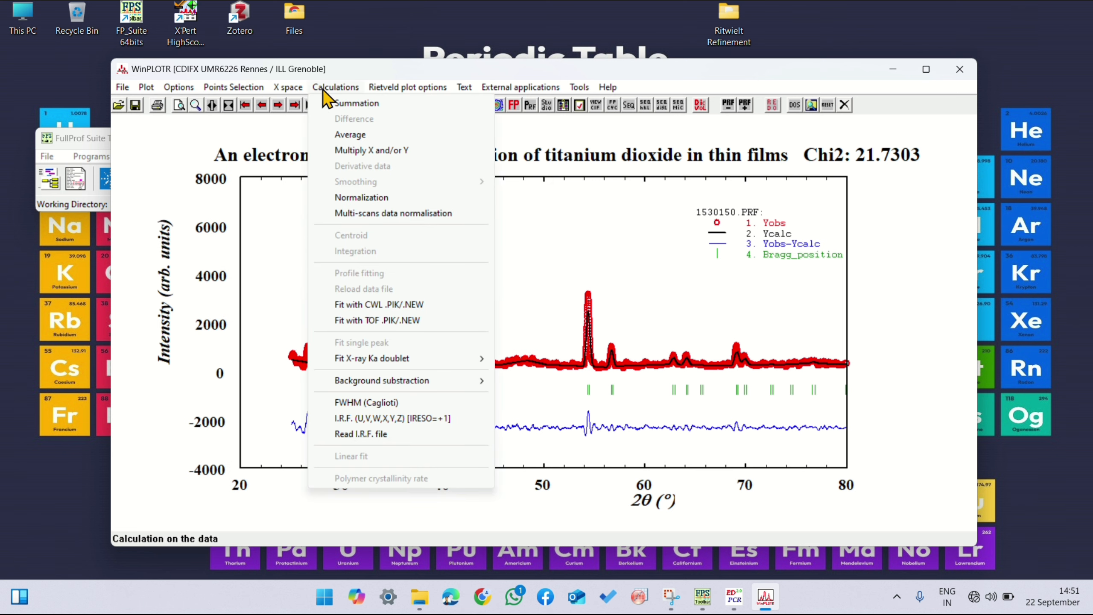
mouse_move(383, 96)
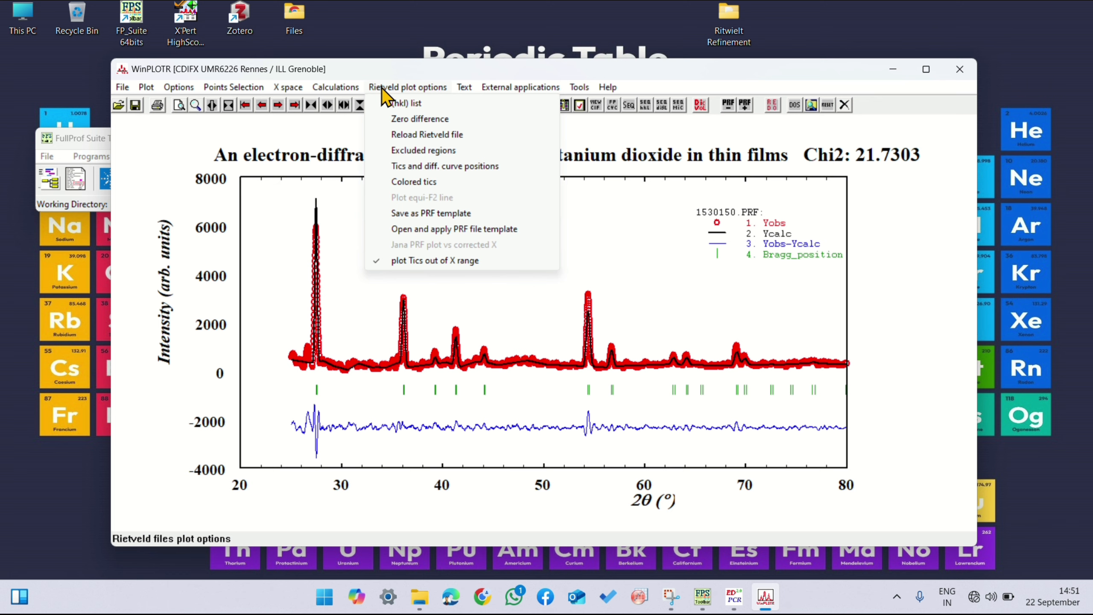
left_click(394, 109)
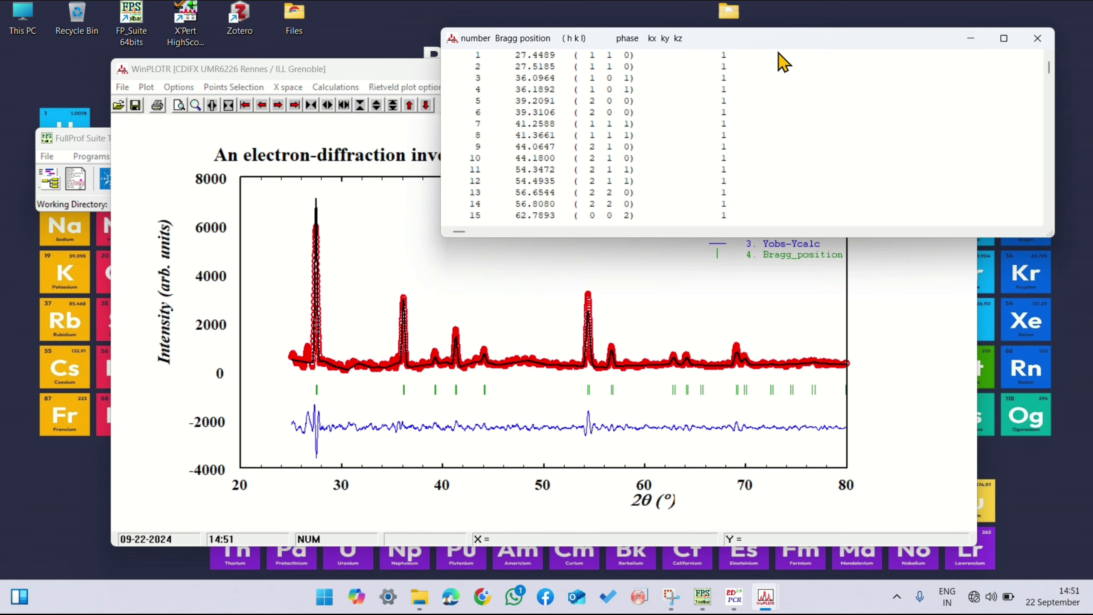
left_click_drag(784, 46, 620, 201)
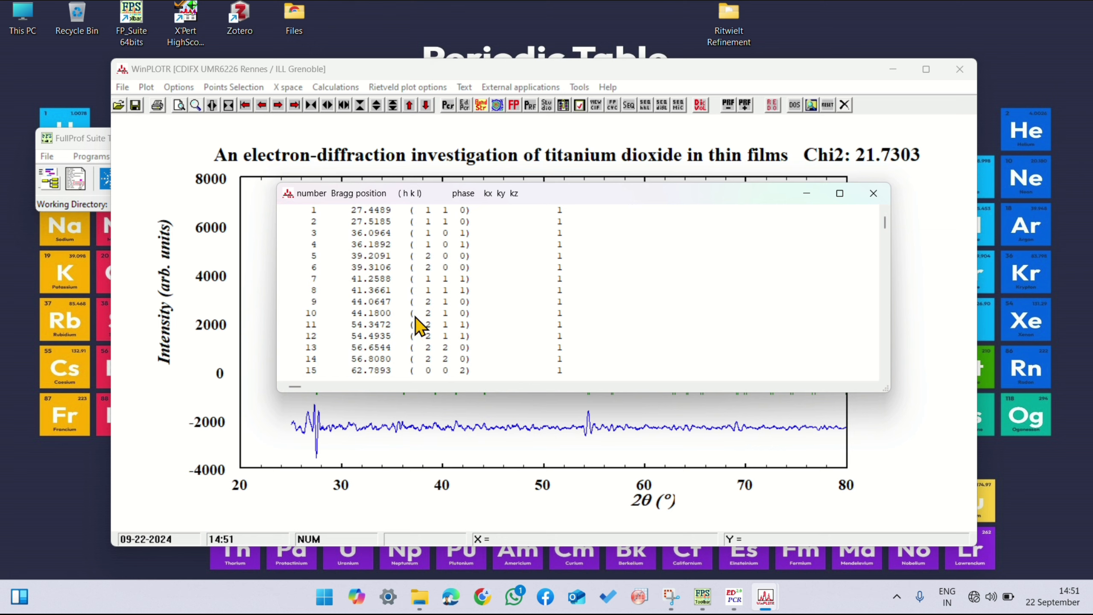
left_click(872, 194)
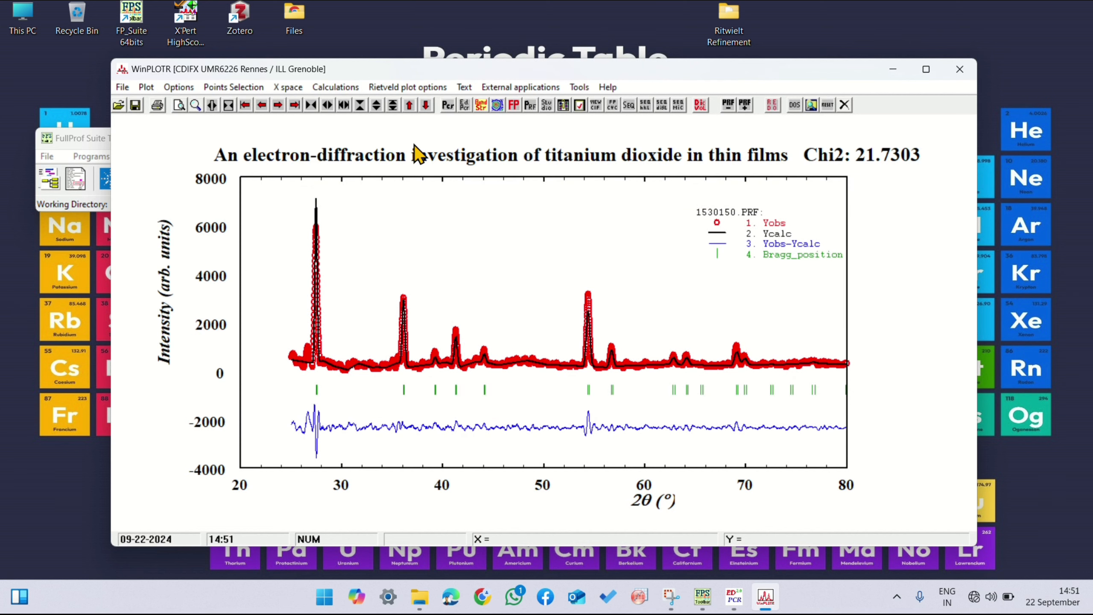
Step: Write the (hkl) indices of phase 1 above the peaks and enlarge the Y range to make room for the labels
left_click(350, 88)
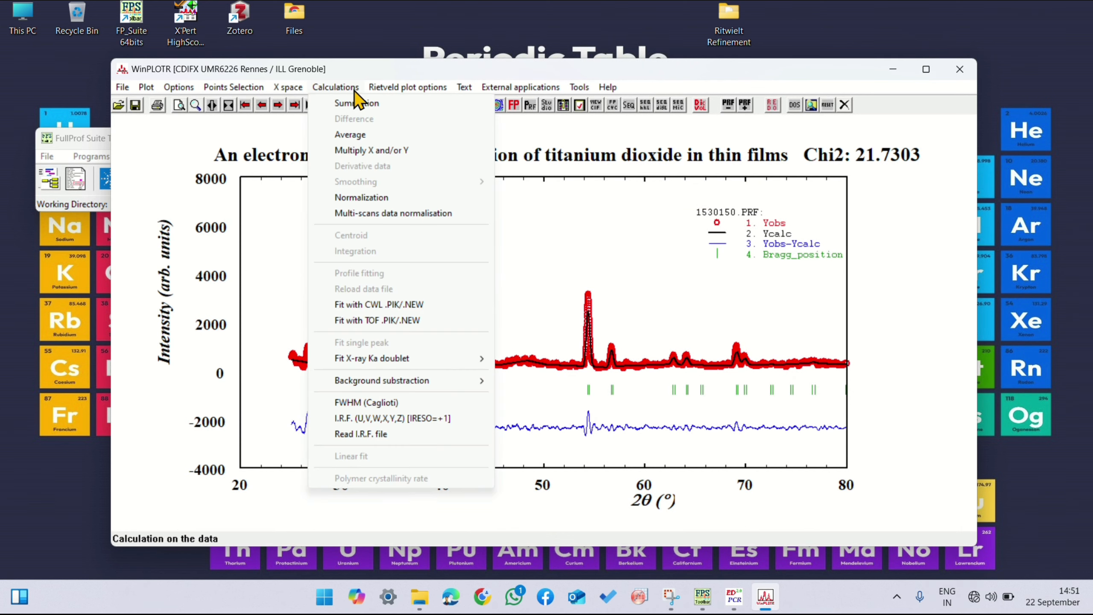
mouse_move(386, 89)
mouse_move(463, 88)
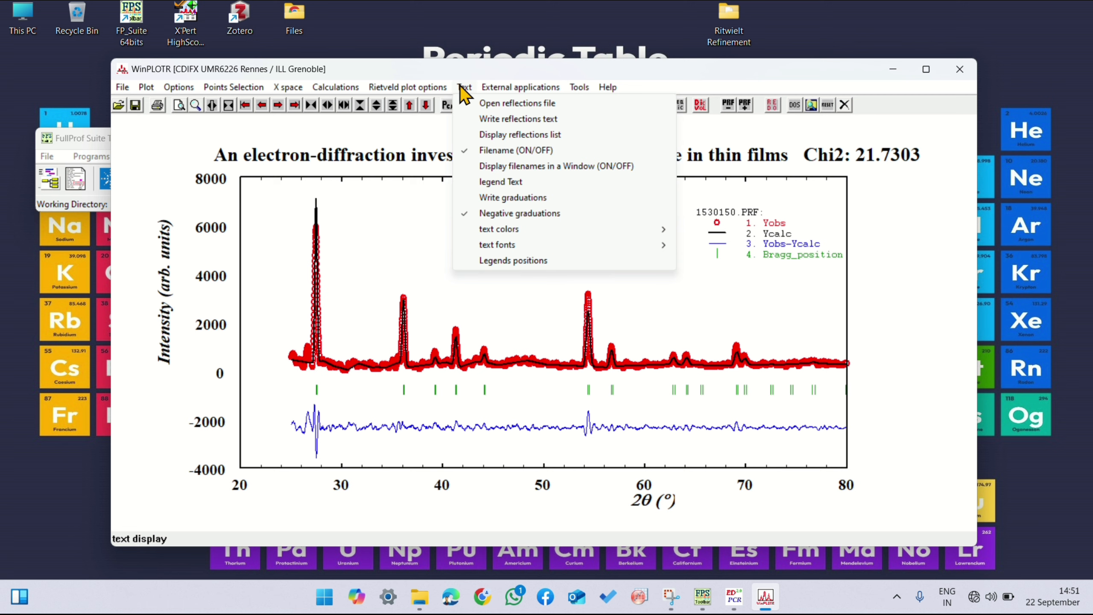
left_click(485, 120)
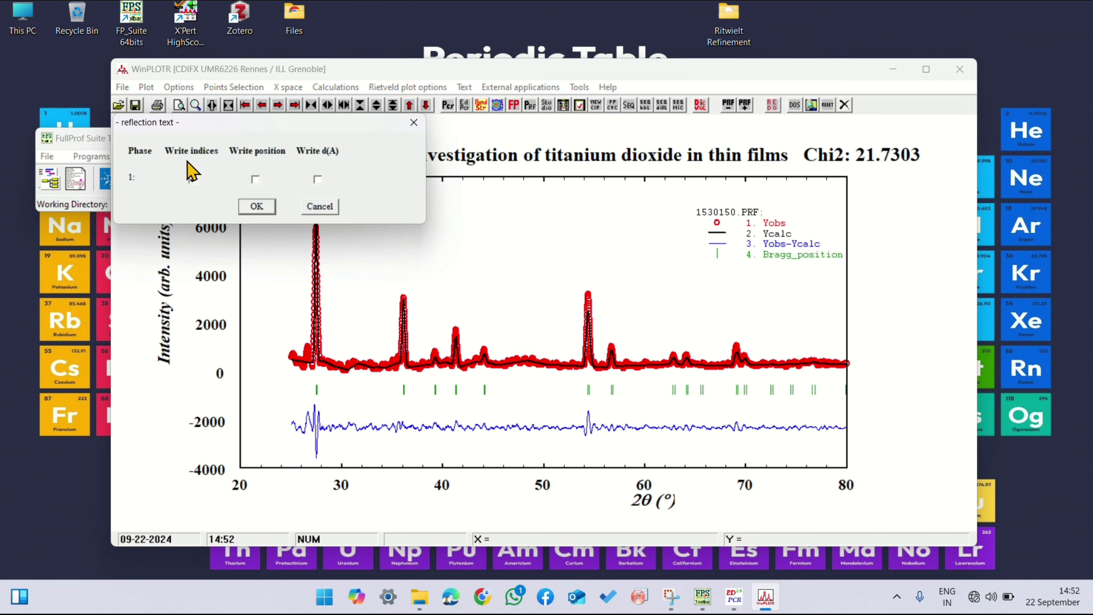
left_click(256, 206)
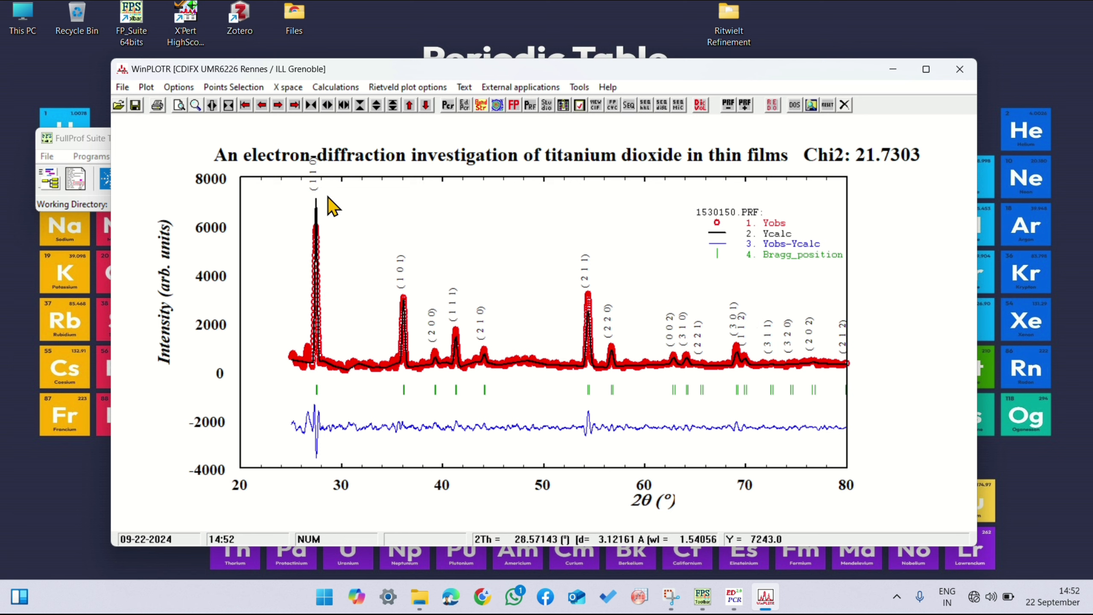
left_click(376, 105)
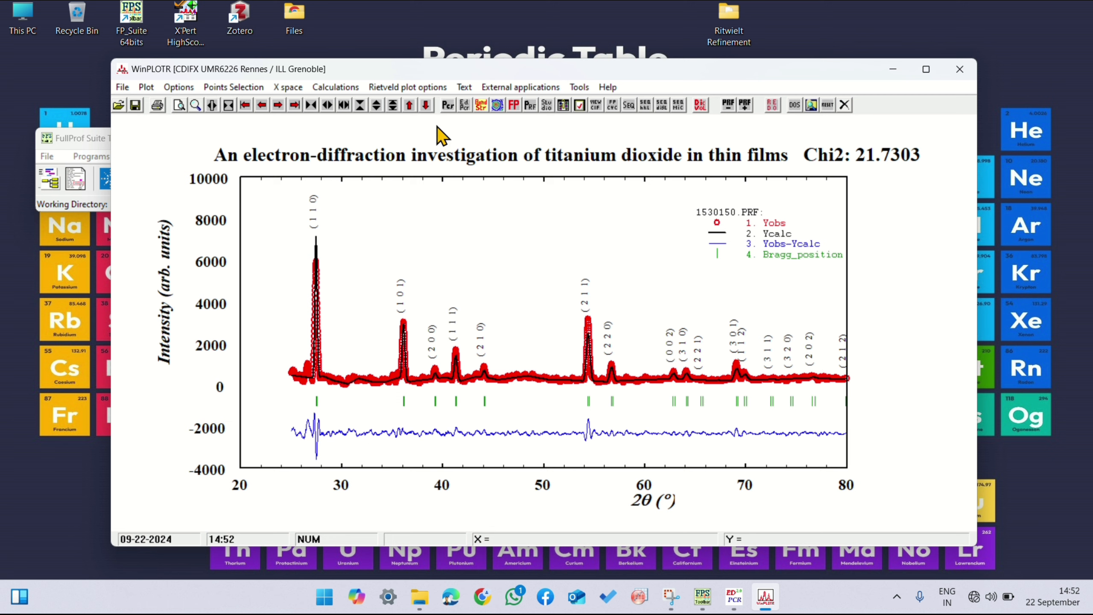
Step: Clear the plot's main title and change the Y legend to "Intensity (a.u.)"
left_click(464, 88)
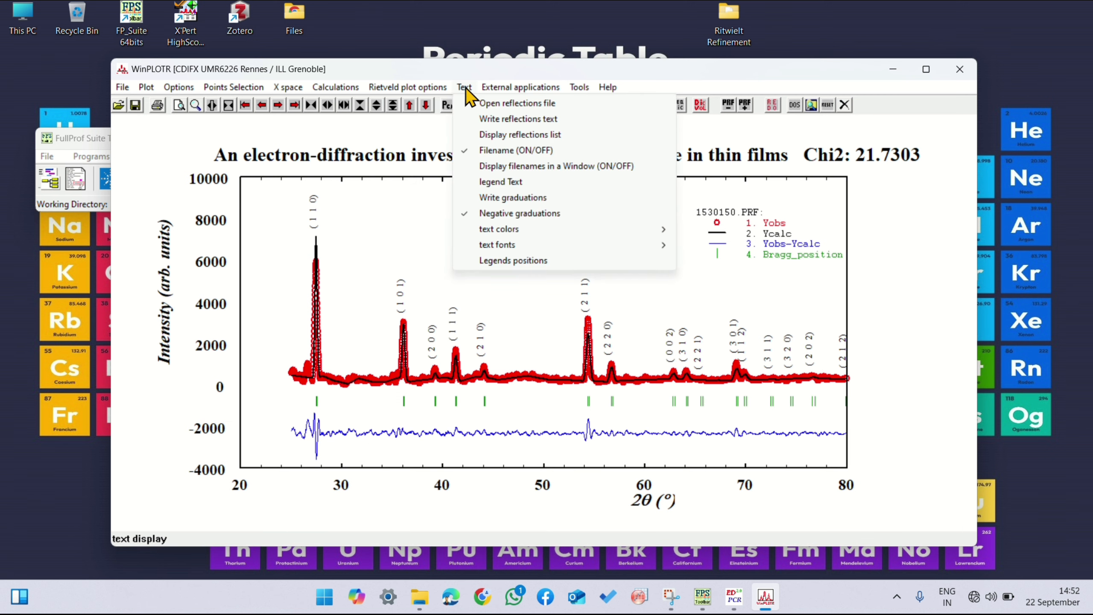
left_click(535, 181)
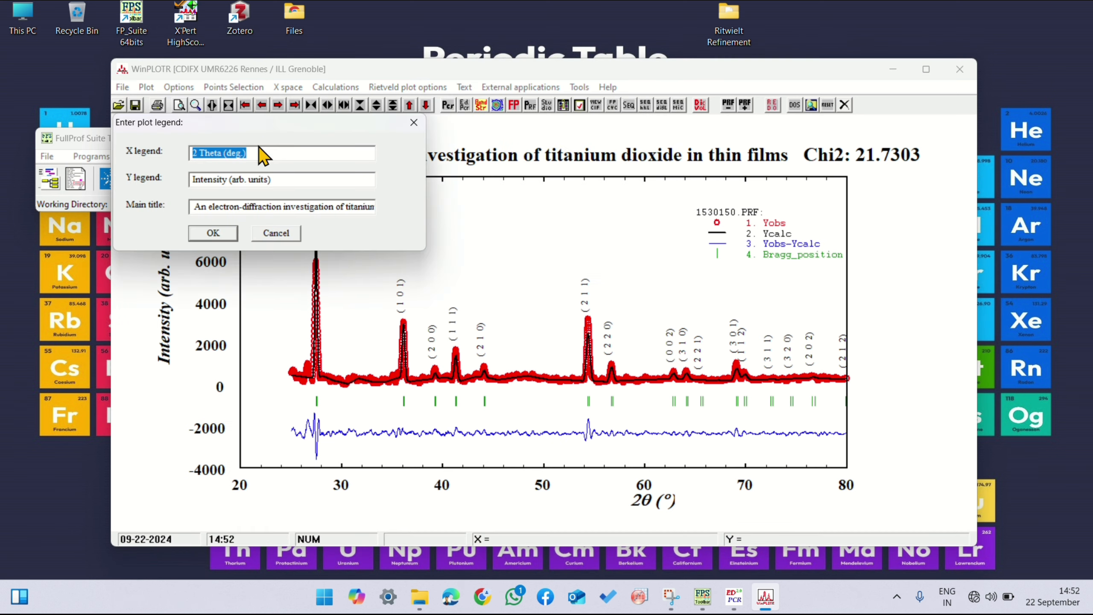
left_click(257, 151)
left_click_drag(195, 207, 390, 215)
key("BackSpace")
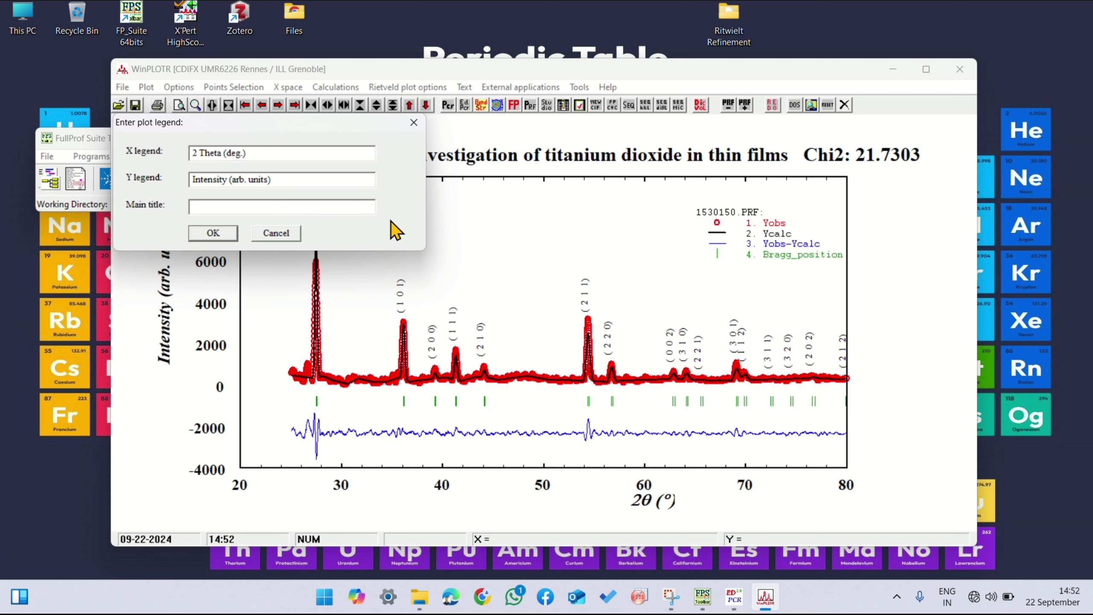
left_click(269, 176)
type(".u")
left_click(213, 233)
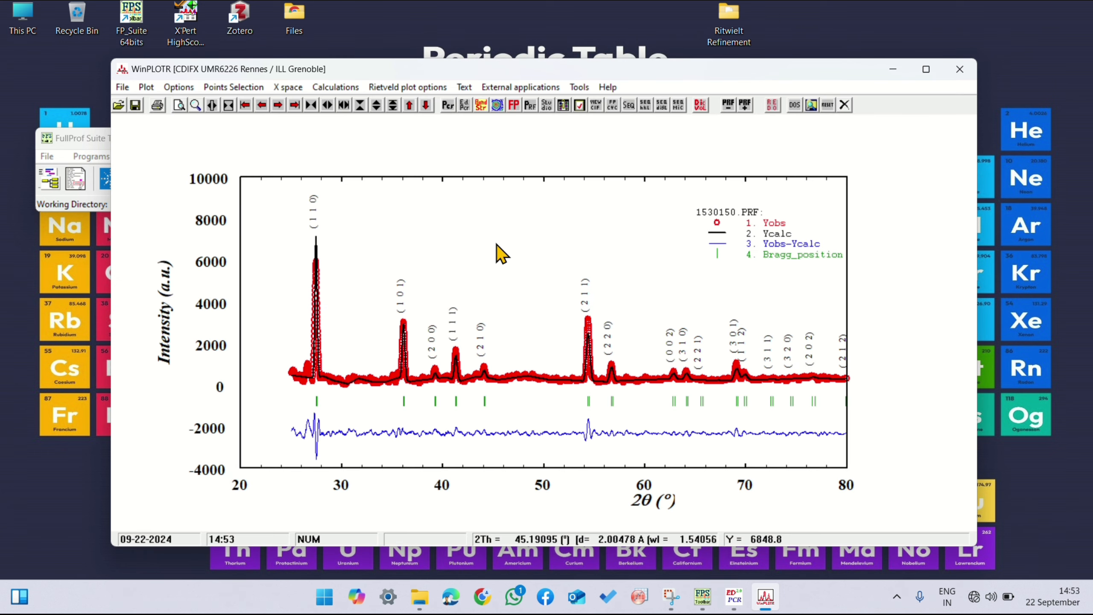
Step: Turn off the written Y graduations while keeping the X graduations
left_click(463, 88)
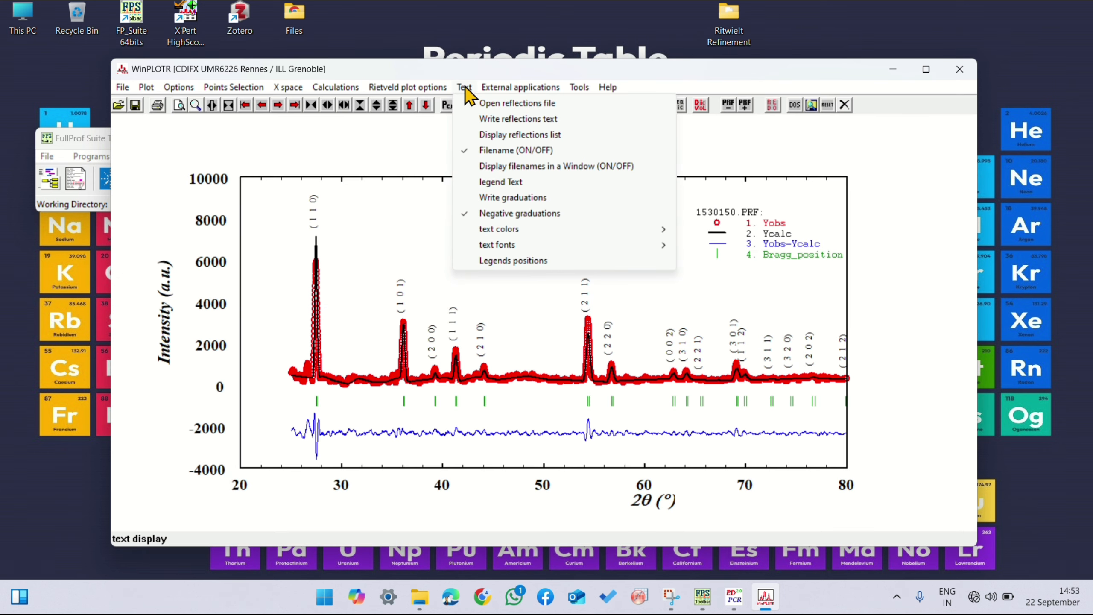
left_click(533, 197)
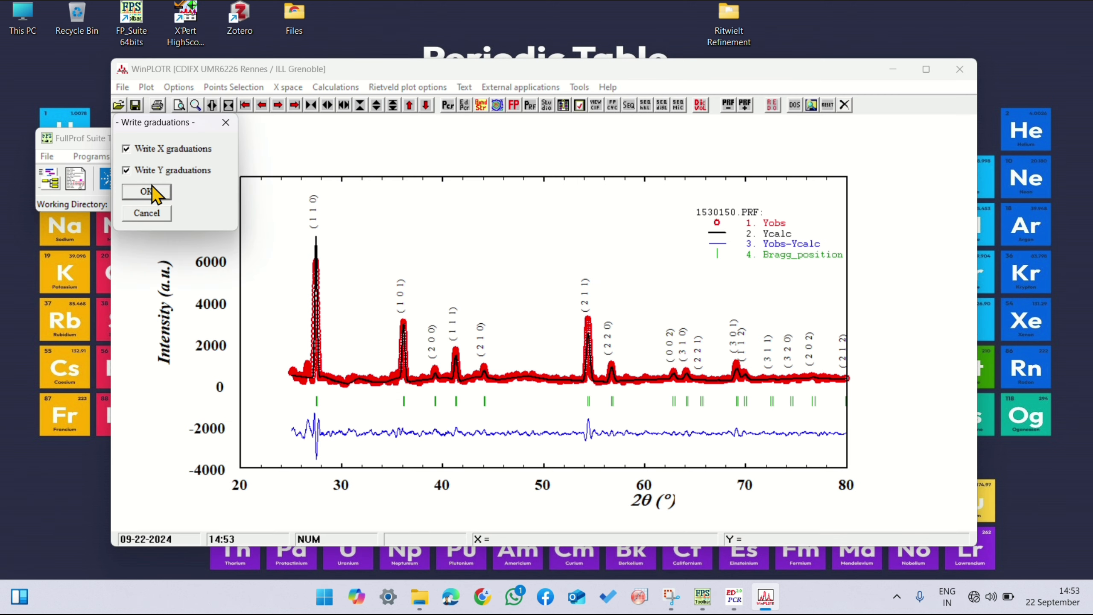
left_click(132, 172)
left_click(144, 193)
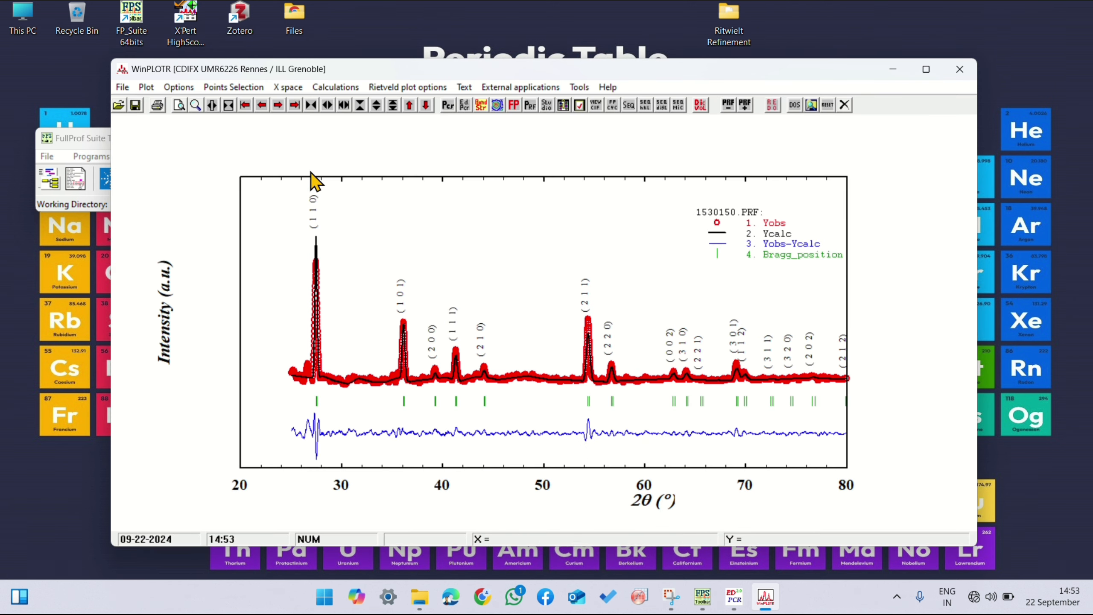
Step: Set the font of the (hkl) indices to Bold, size 14
left_click(464, 88)
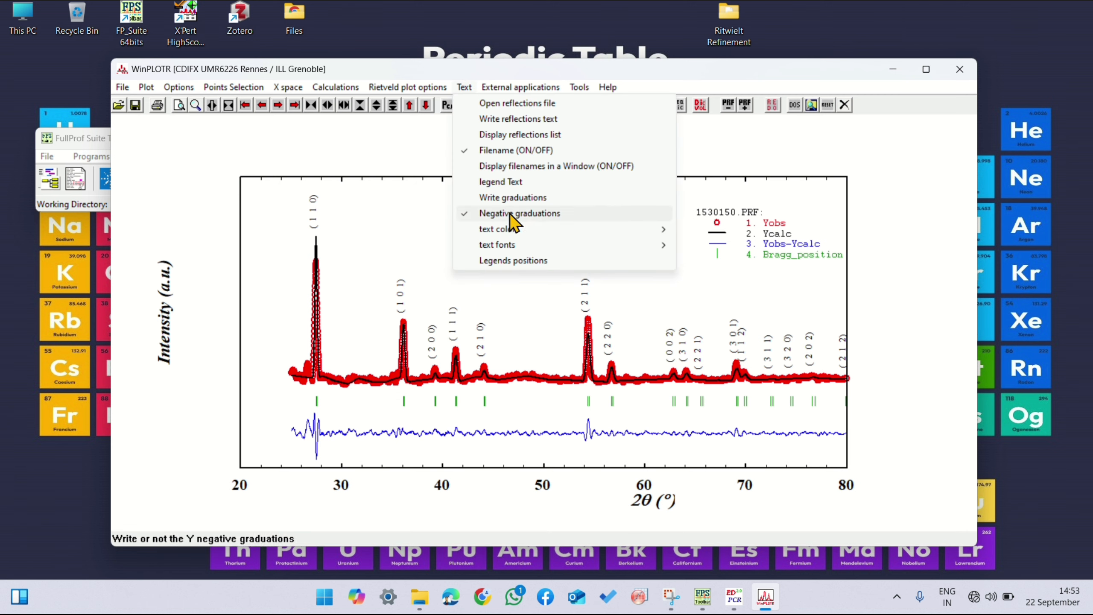
mouse_move(517, 230)
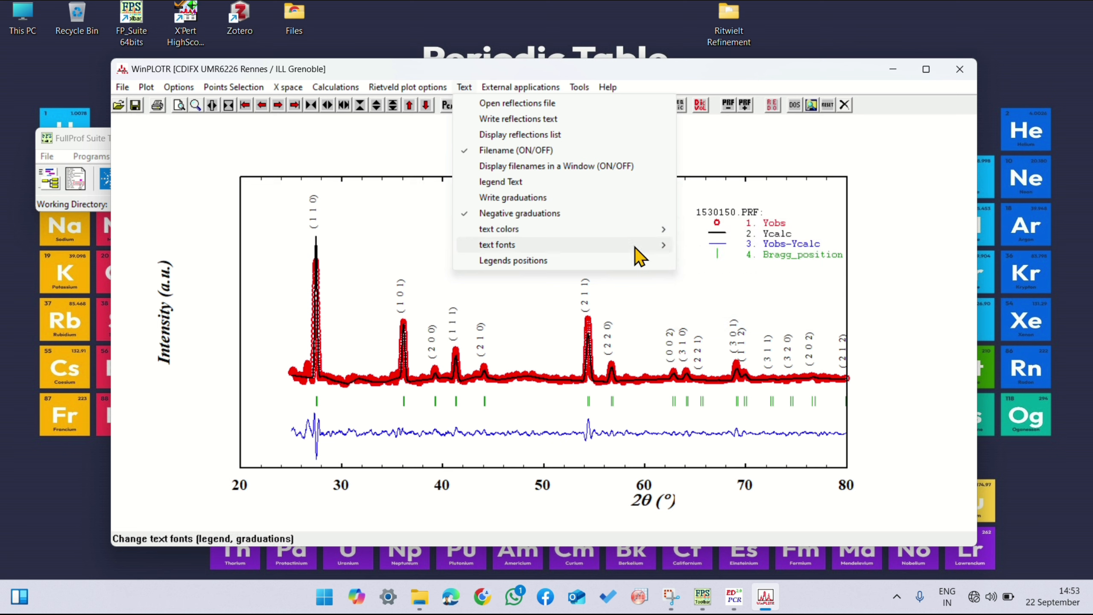
mouse_move(641, 244)
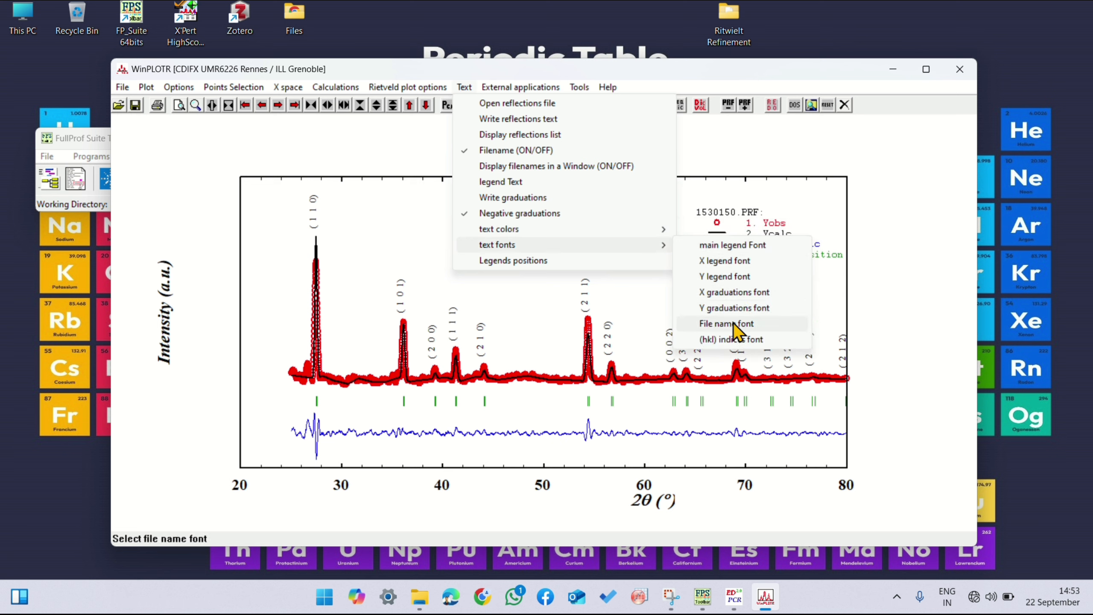
left_click(731, 337)
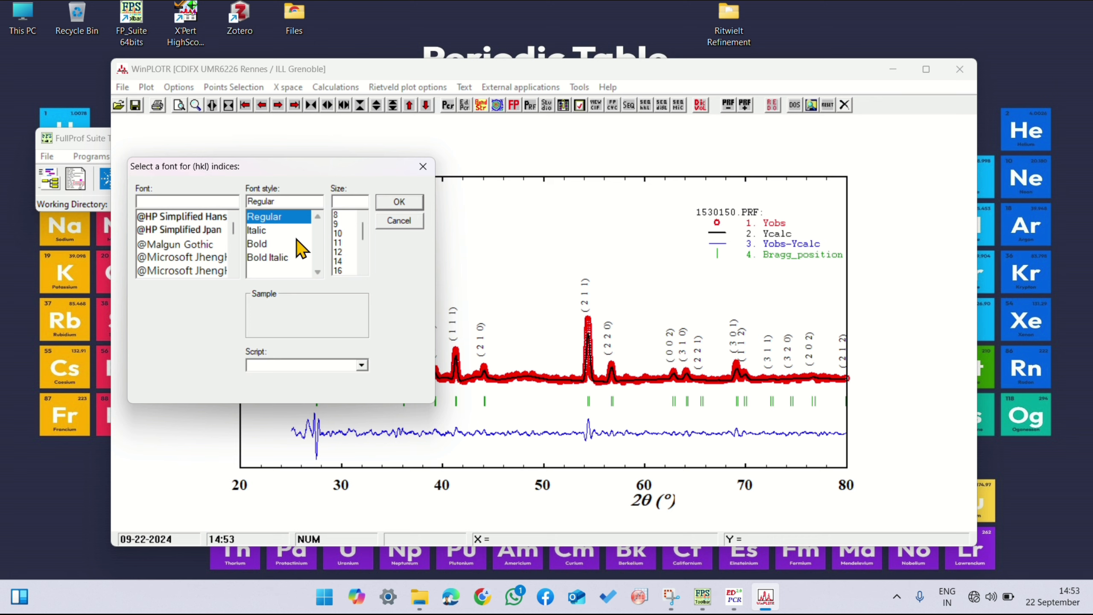
left_click(257, 245)
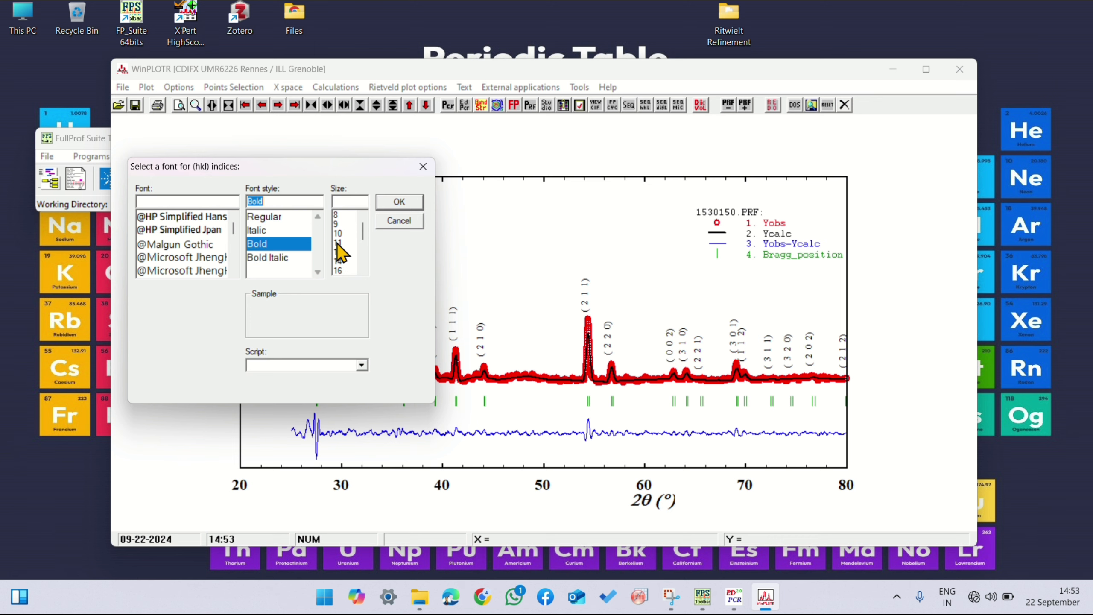
left_click(342, 261)
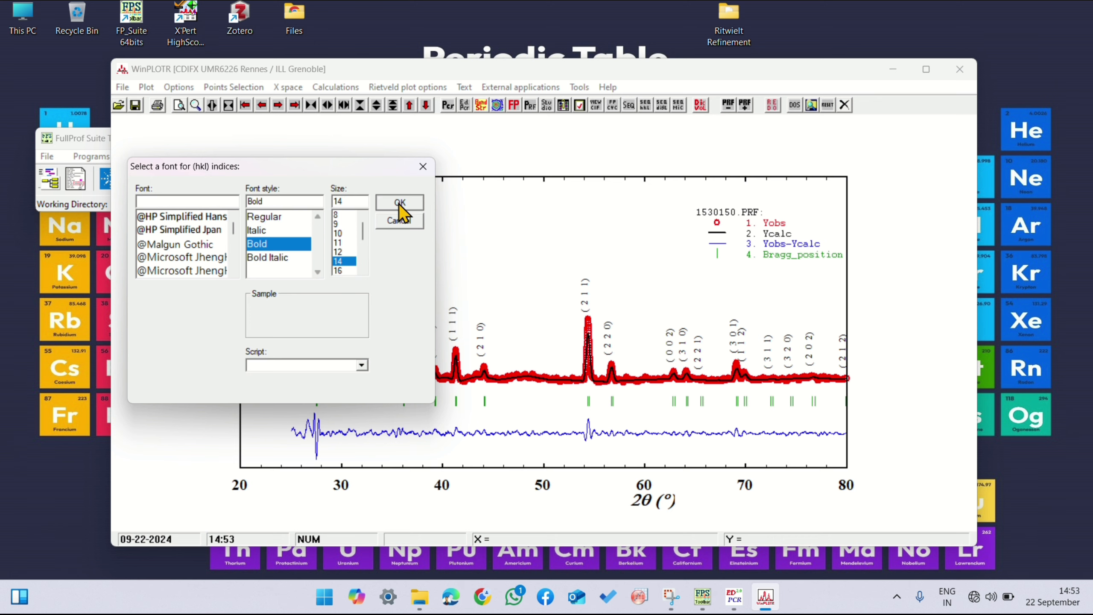
left_click(399, 202)
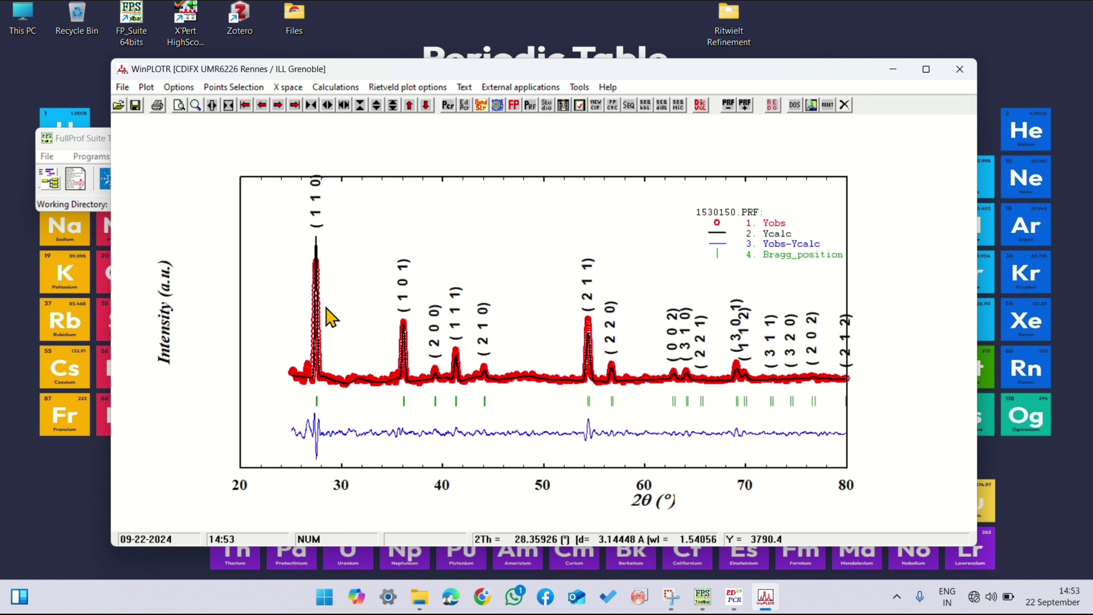
Step: Reduce the font size of the (hkl) indices to 10
left_click(178, 89)
mouse_move(459, 93)
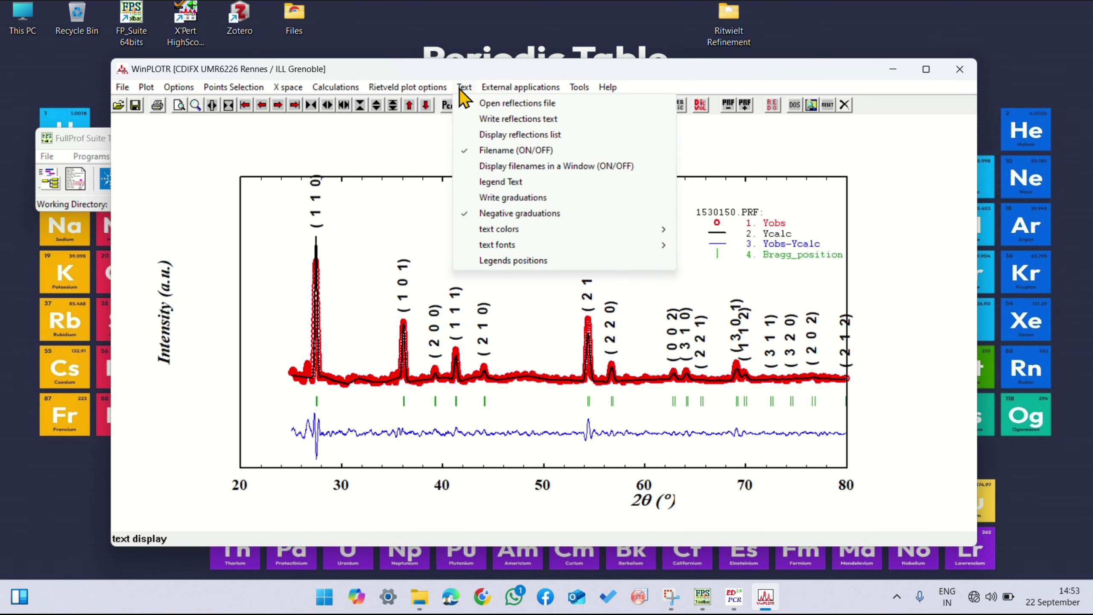
mouse_move(652, 242)
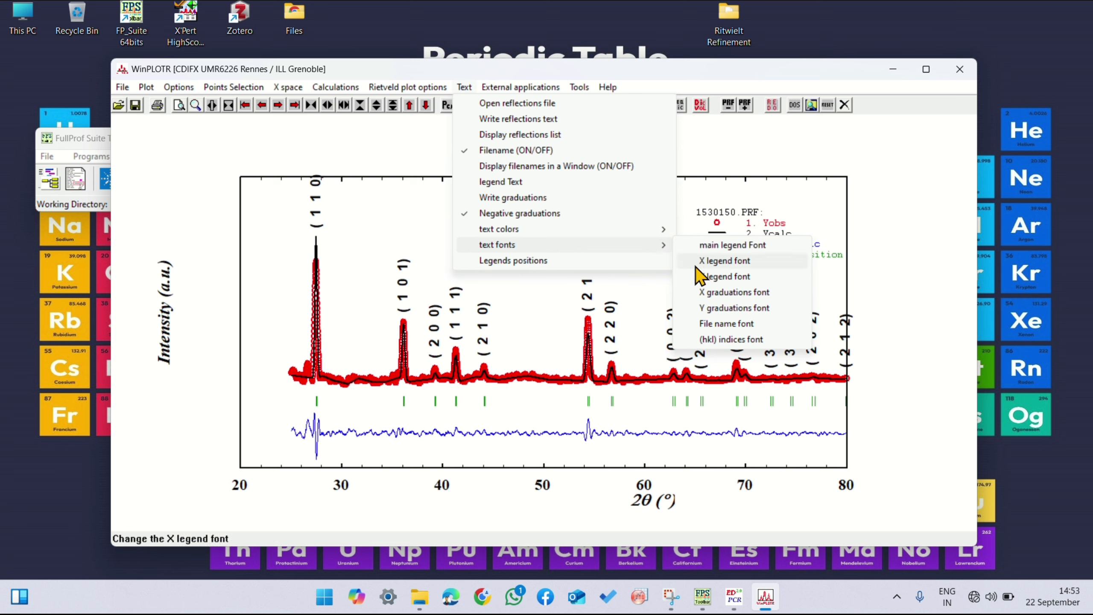
left_click(709, 340)
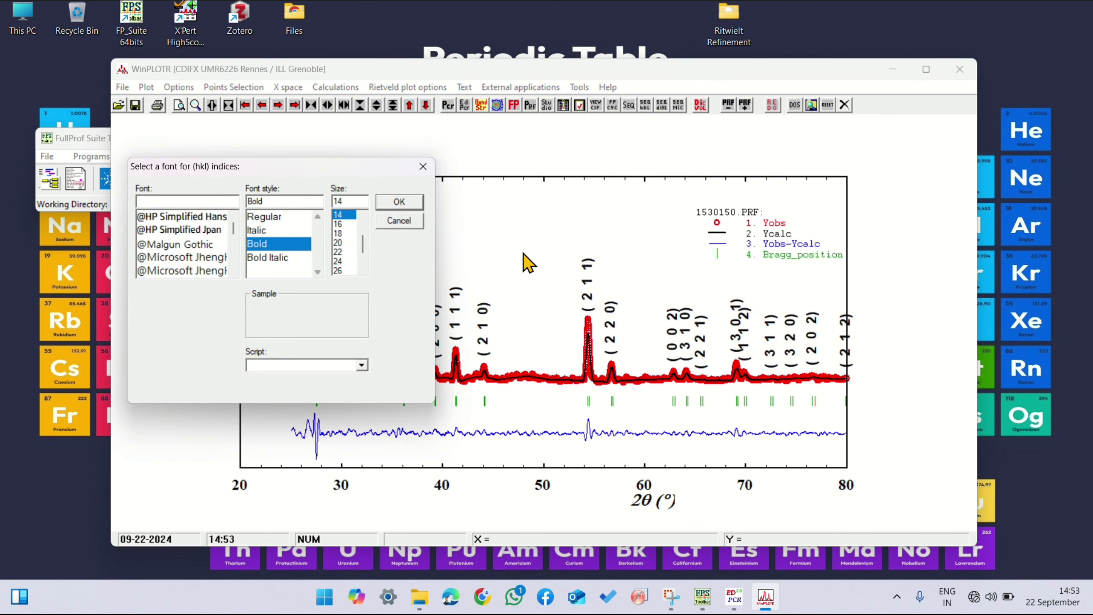
scroll(344, 241, "up", 1)
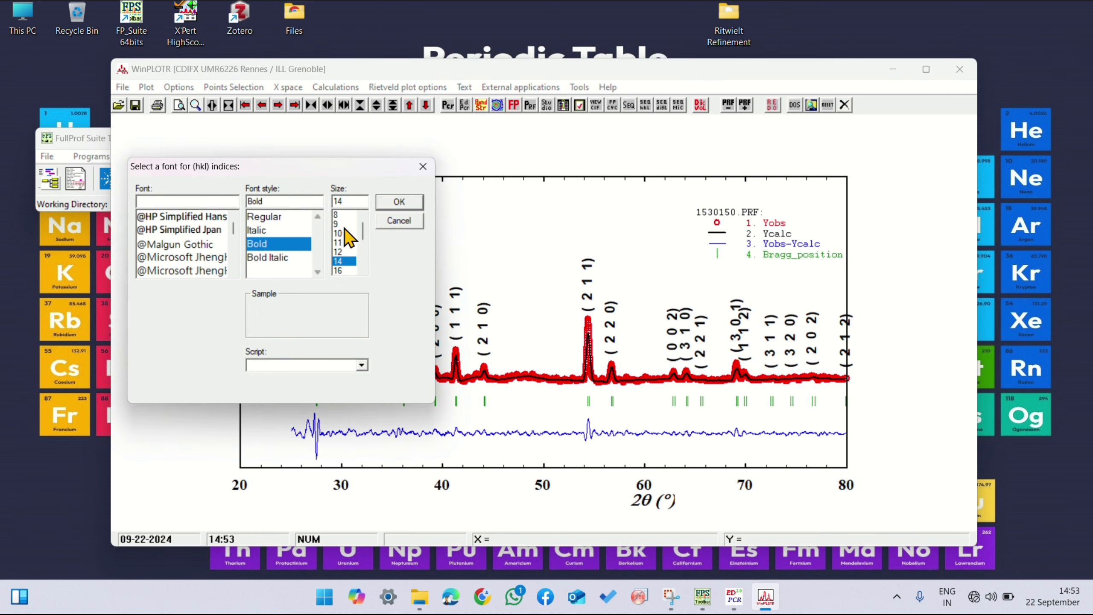
left_click(344, 233)
left_click(399, 202)
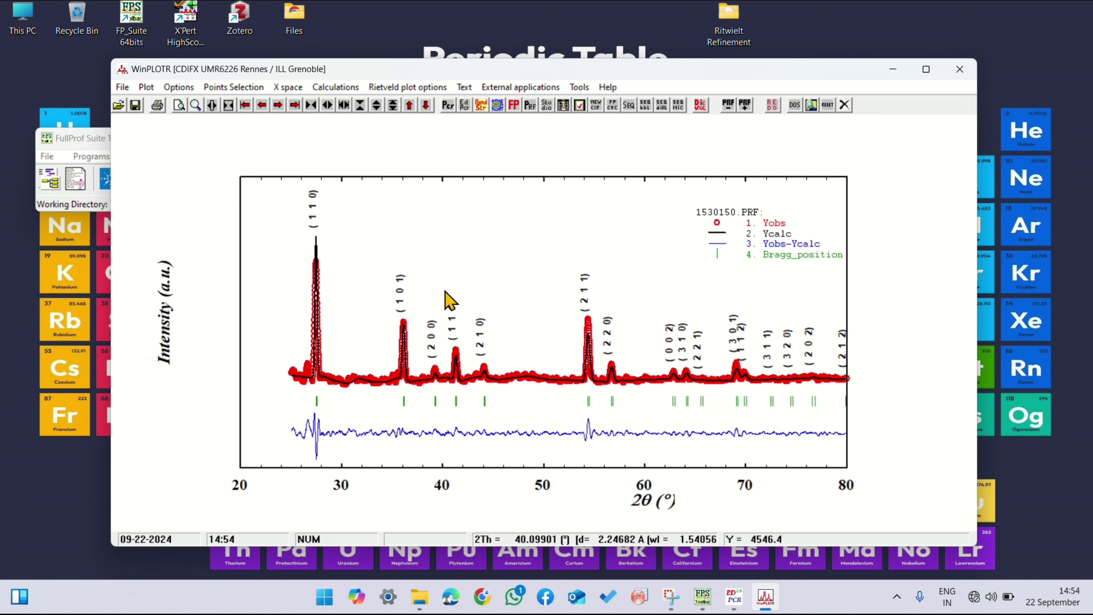
Step: Set the font of the Y graduations to Bold, size 28
left_click(464, 88)
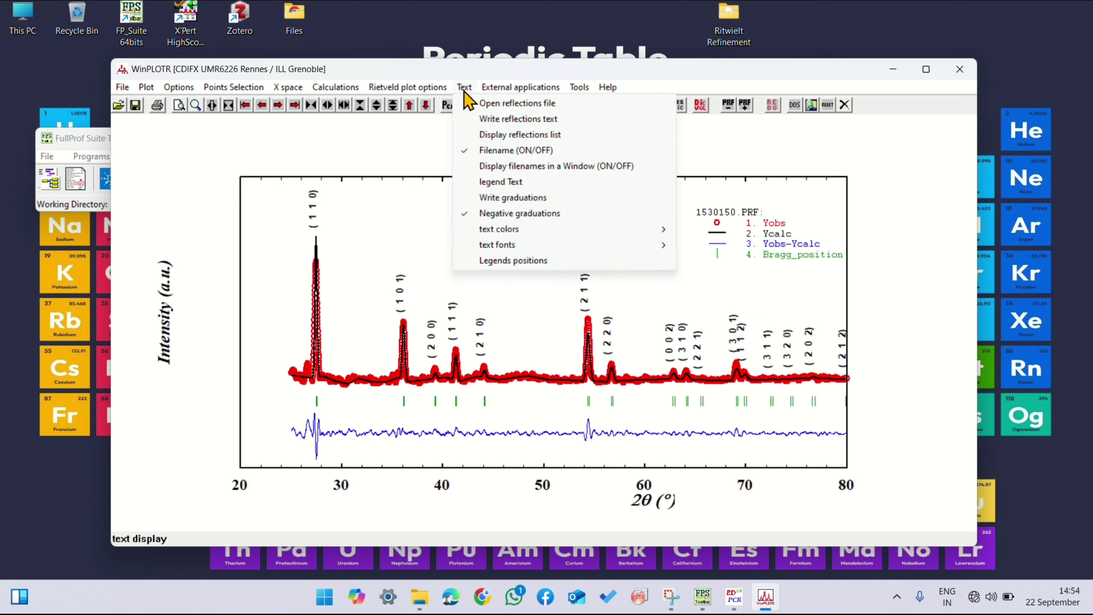
mouse_move(649, 244)
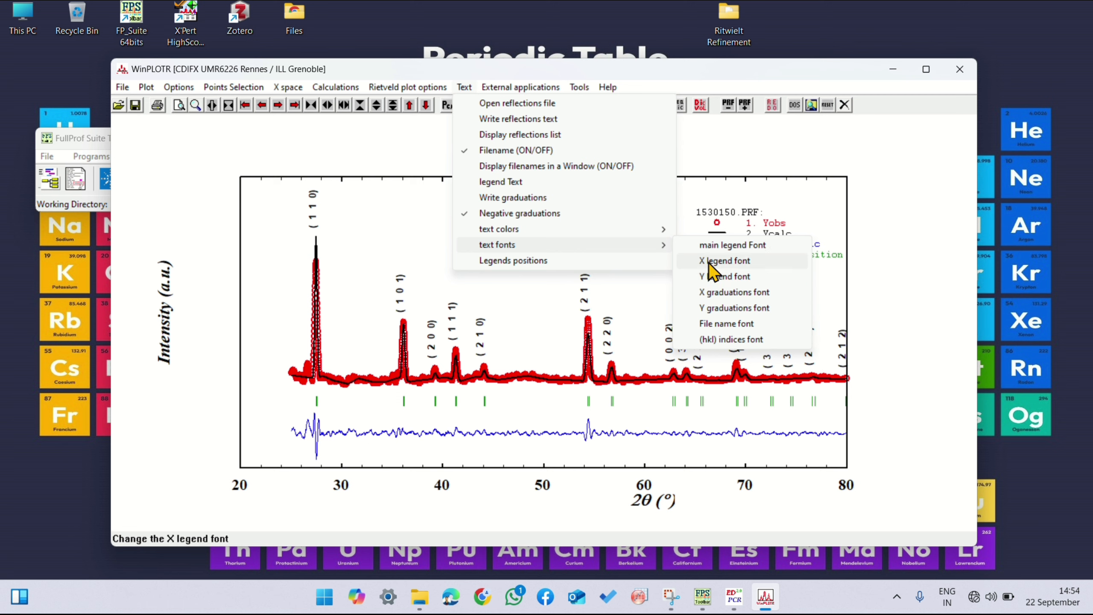
left_click(722, 307)
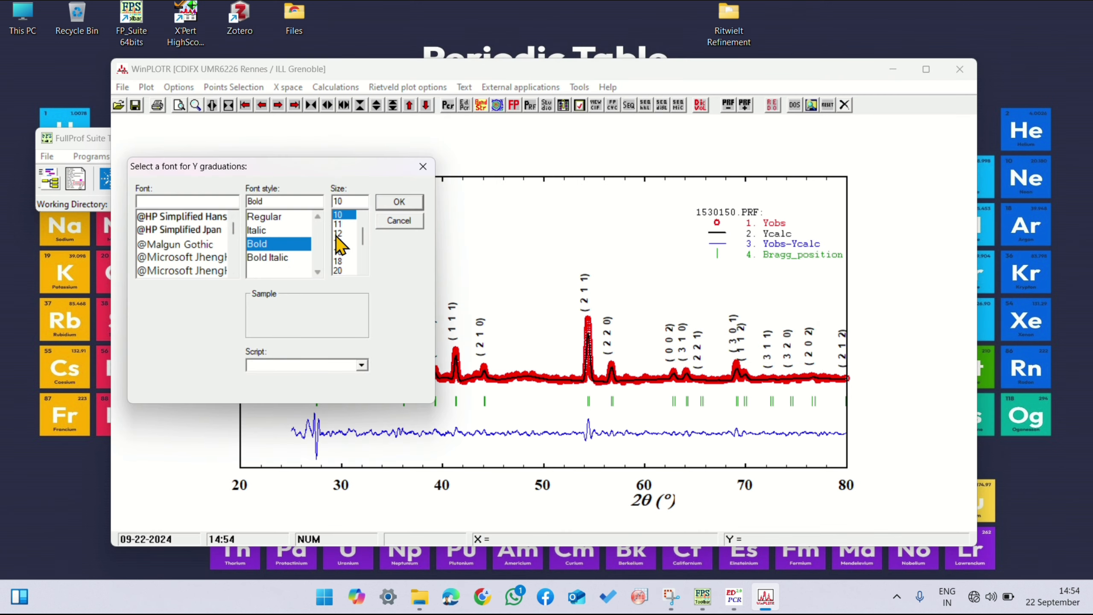
scroll(348, 254, "down", 1)
scroll(347, 251, "down", 1)
left_click(340, 252)
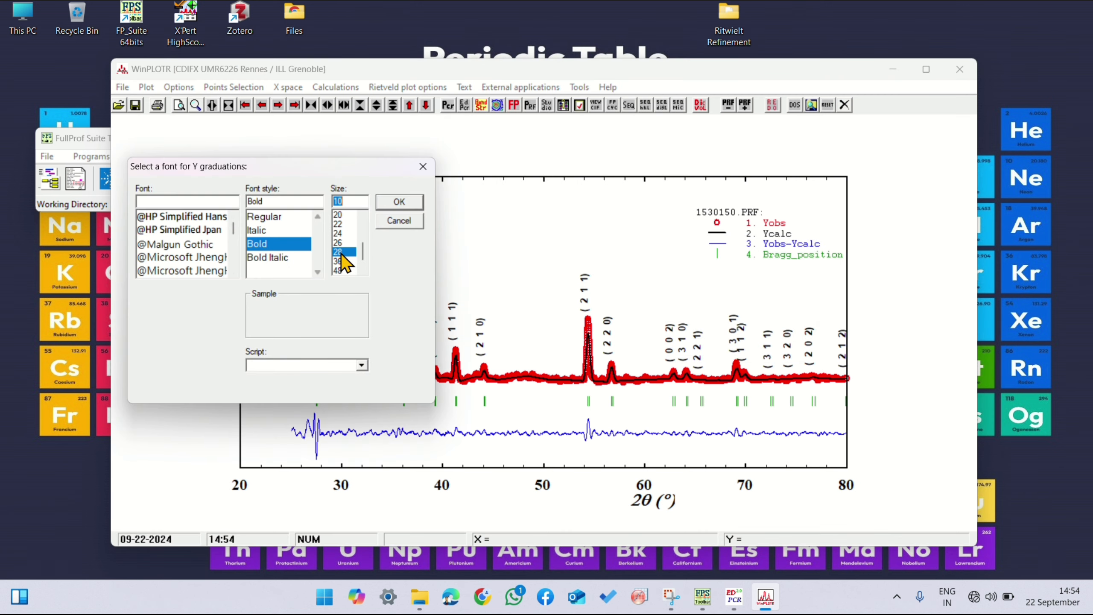
left_click(391, 201)
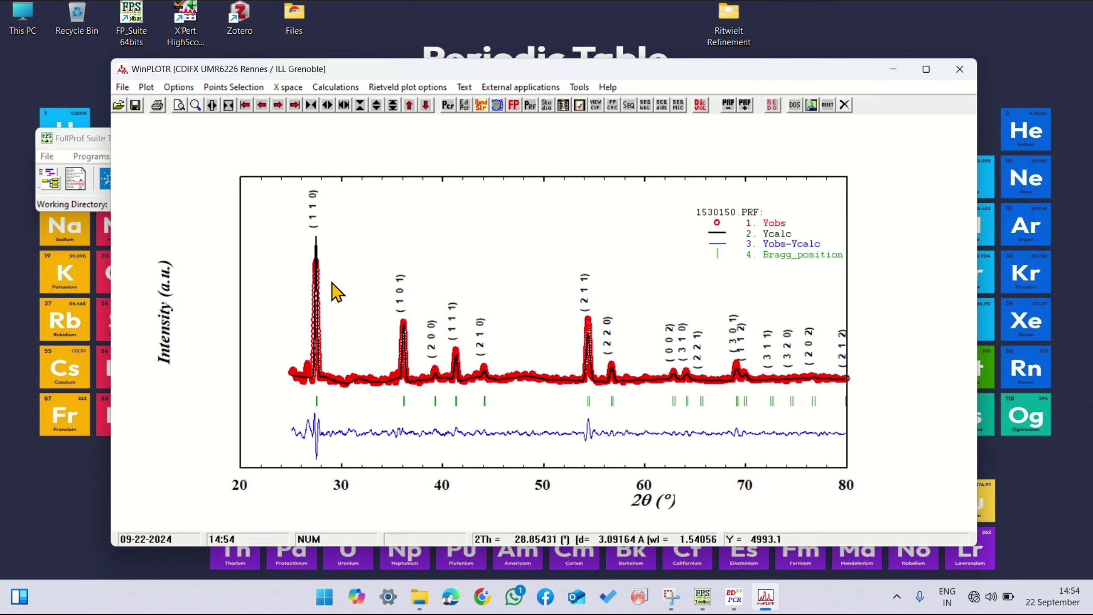
Step: Set the font of the Y legend text to Bold, size 28
left_click(469, 87)
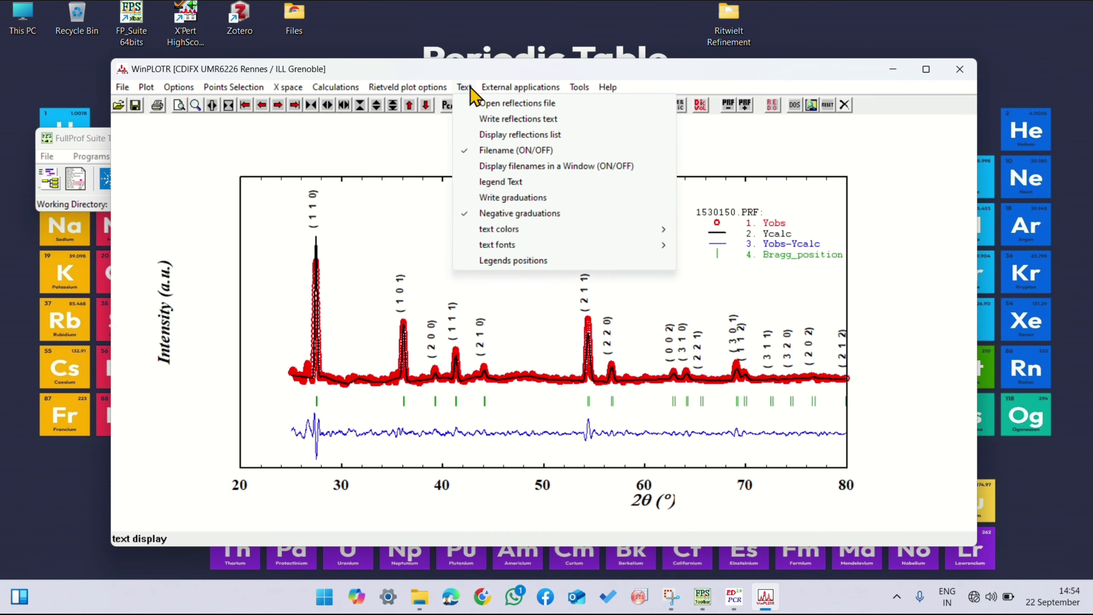
mouse_move(627, 245)
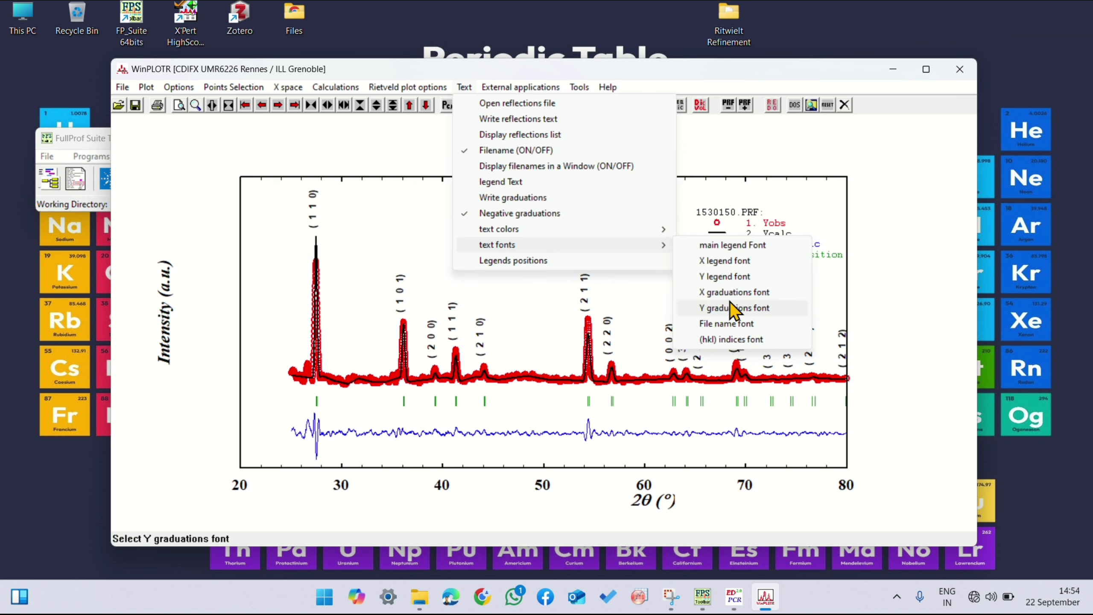
left_click(720, 275)
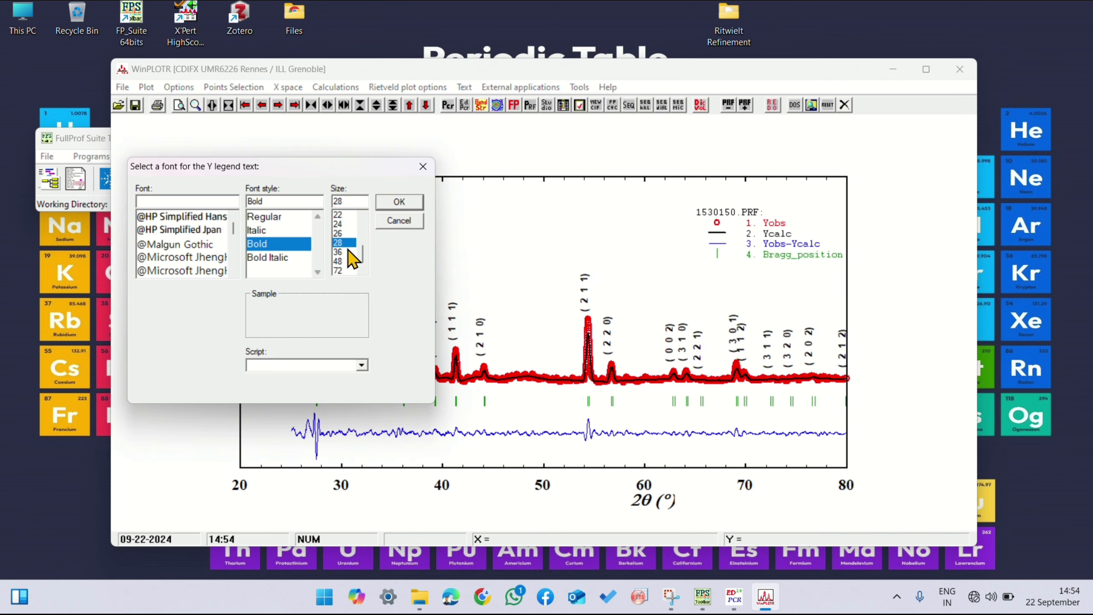
left_click(389, 204)
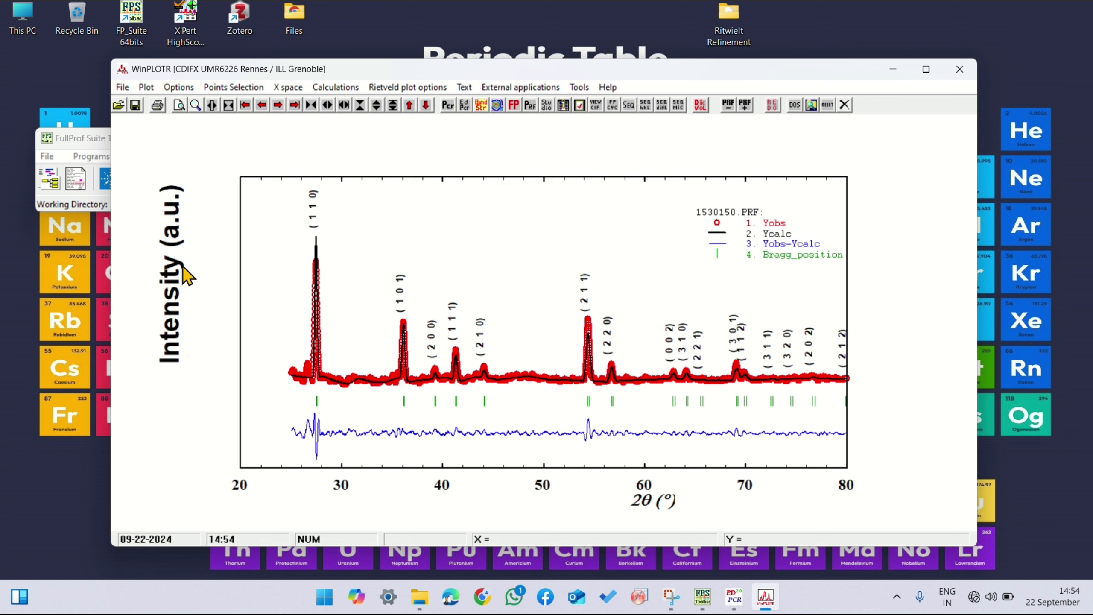
Step: Reduce the Y legend text to a smaller font size, keeping the Bold style
left_click(463, 88)
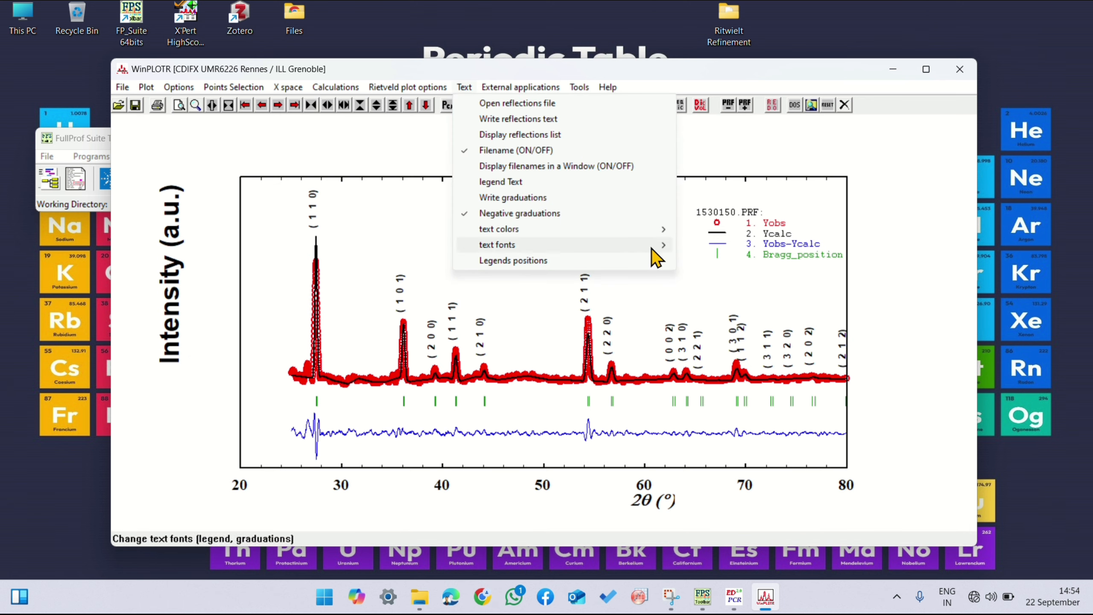
mouse_move(658, 245)
left_click(714, 281)
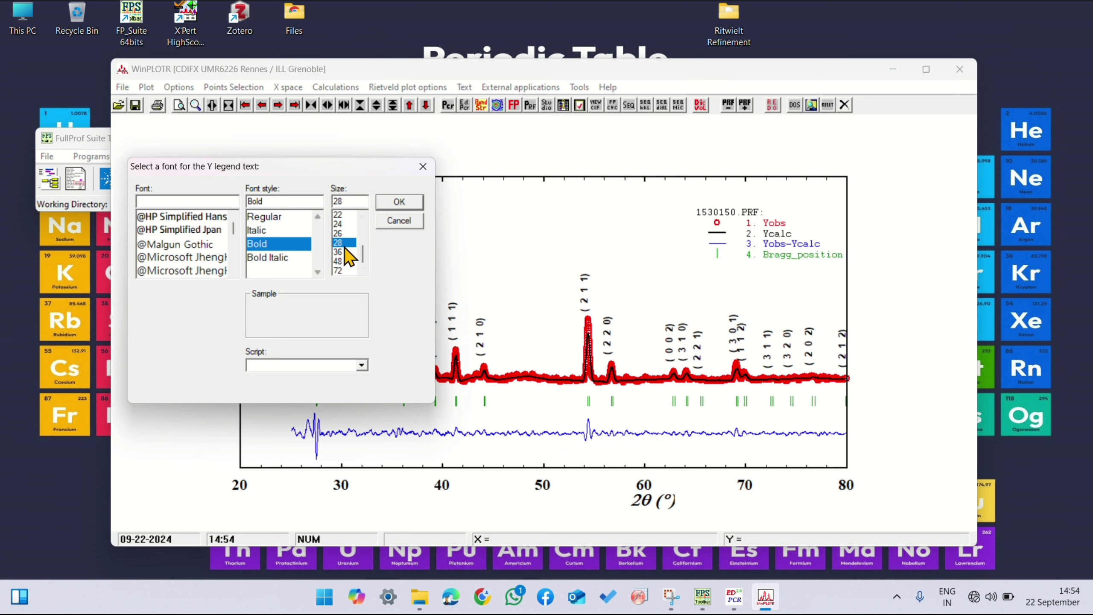
scroll(346, 244, "up", 2)
left_click(340, 224)
left_click(387, 202)
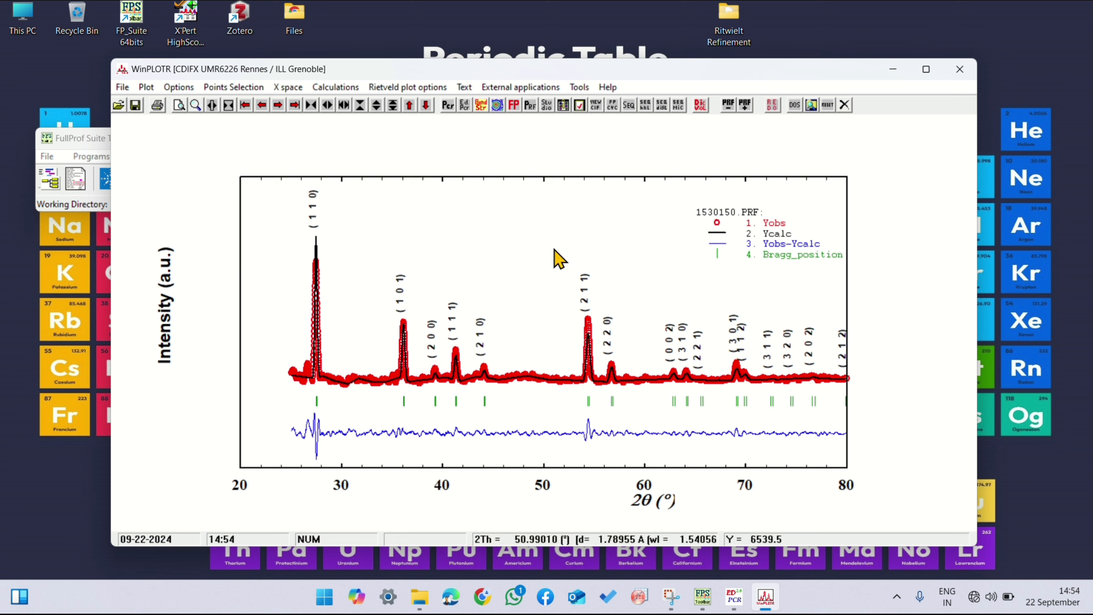
left_click(463, 87)
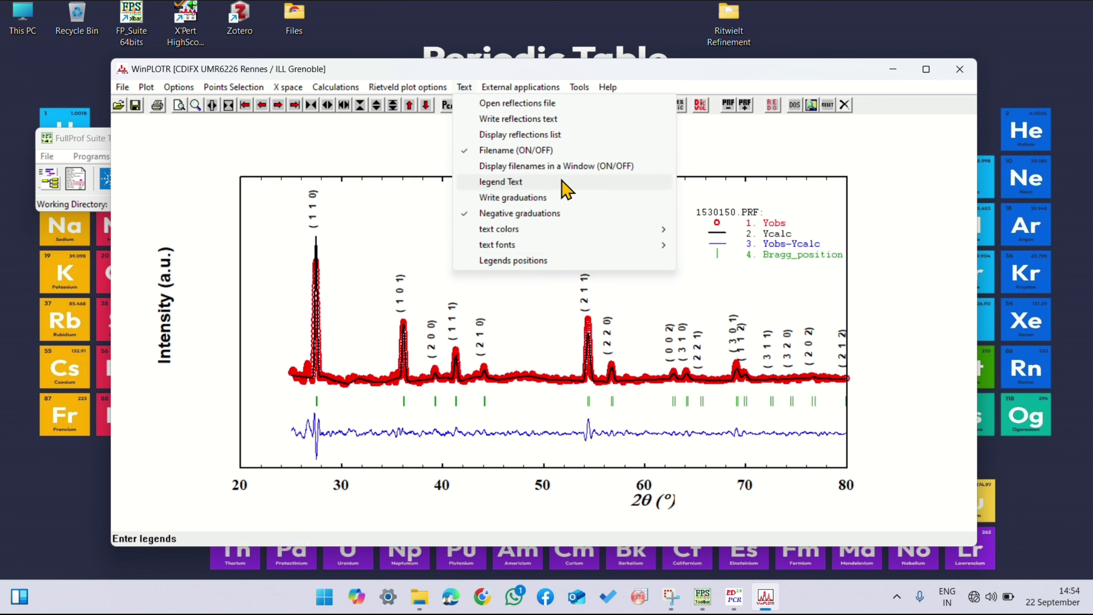
mouse_move(516, 90)
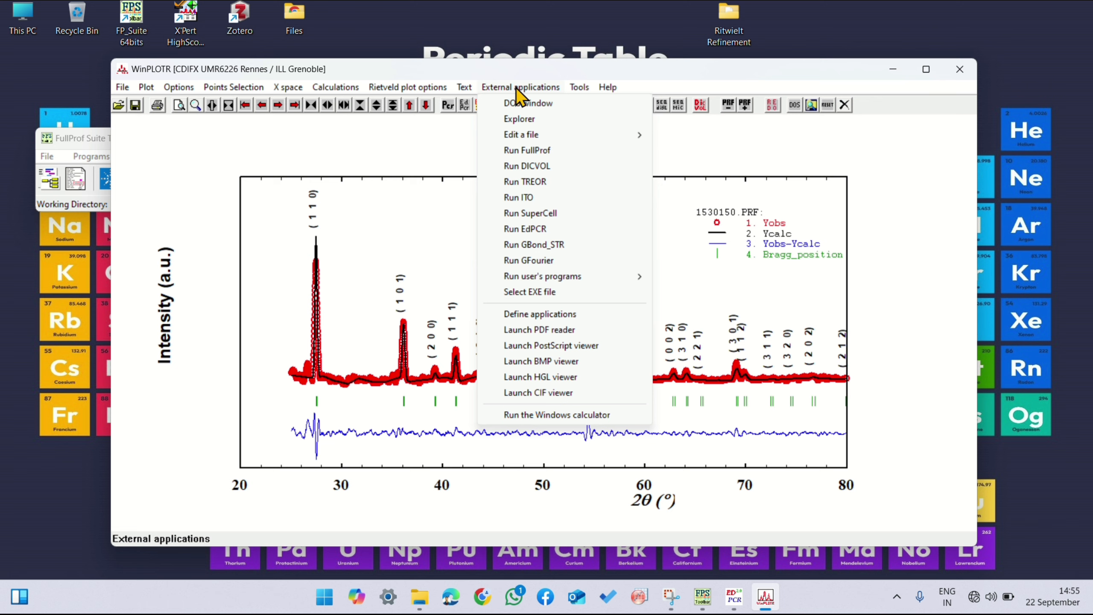
mouse_move(465, 87)
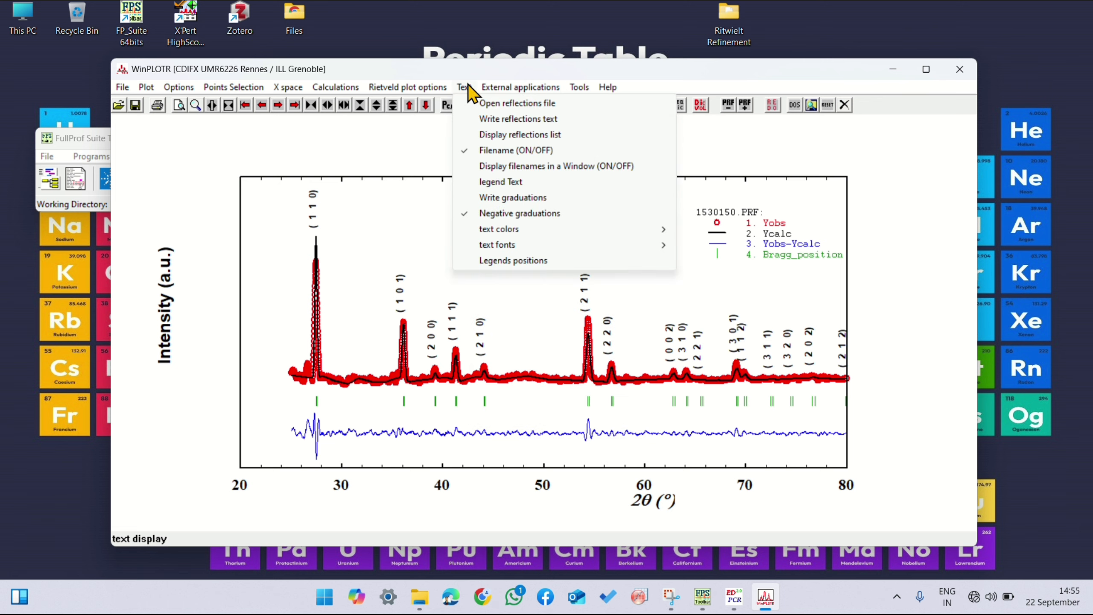
left_click(860, 244)
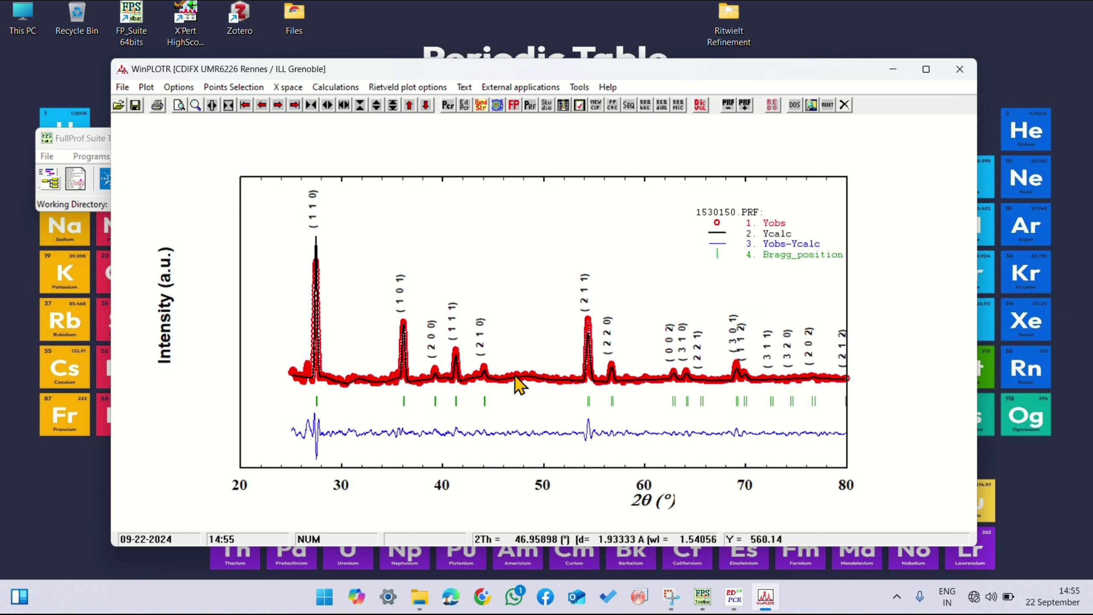
Step: Export the plot as a BMP file named tio2 in the Ritwielt Refinement folder on the Desktop
left_click(123, 88)
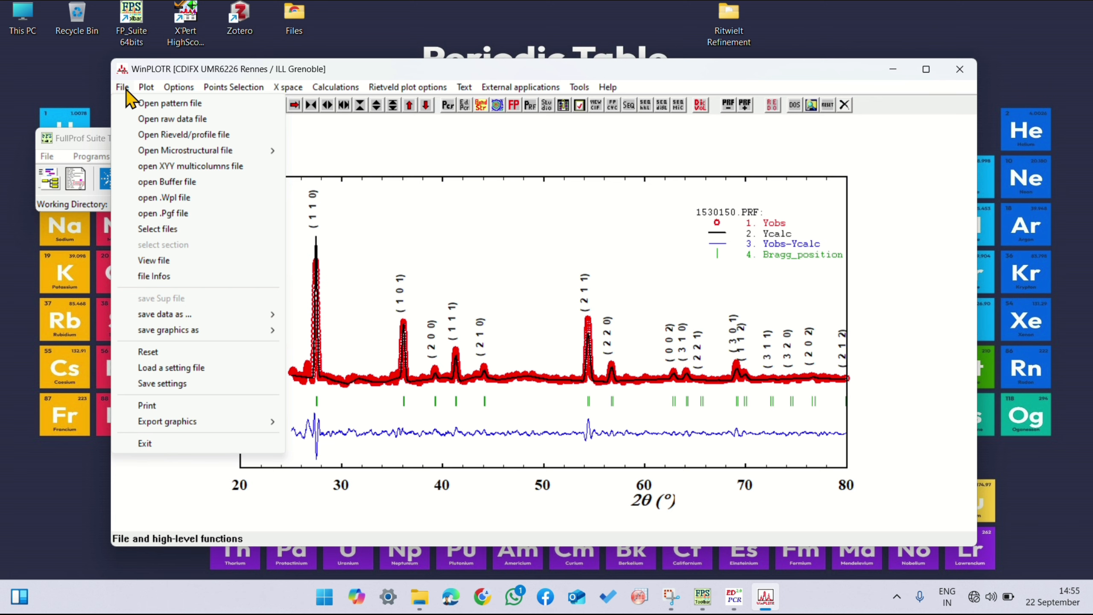
left_click(207, 419)
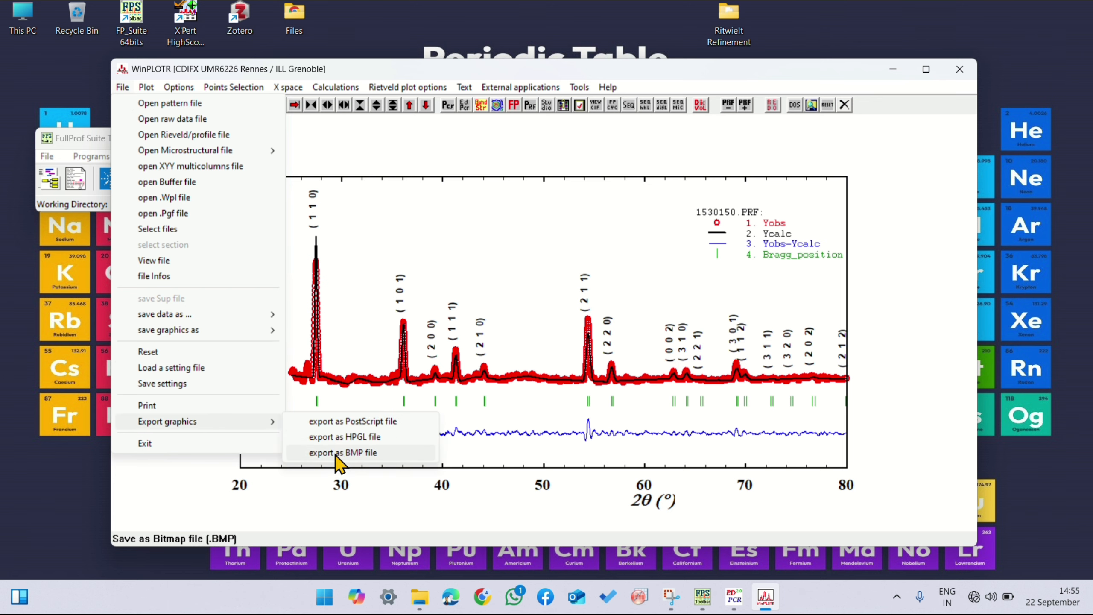
left_click(335, 453)
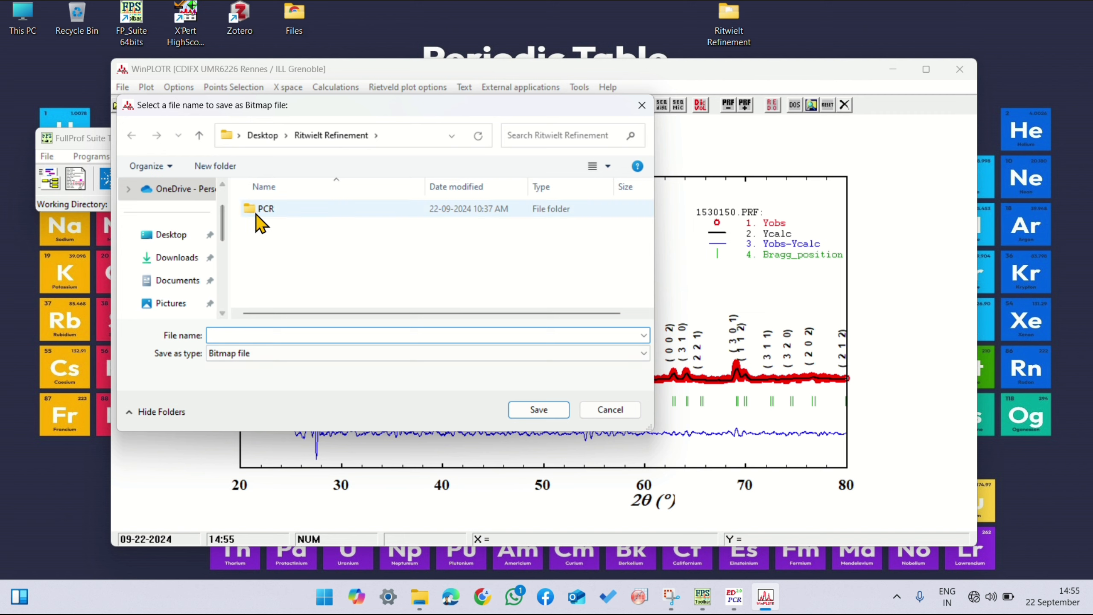
left_click(181, 241)
double_click(314, 230)
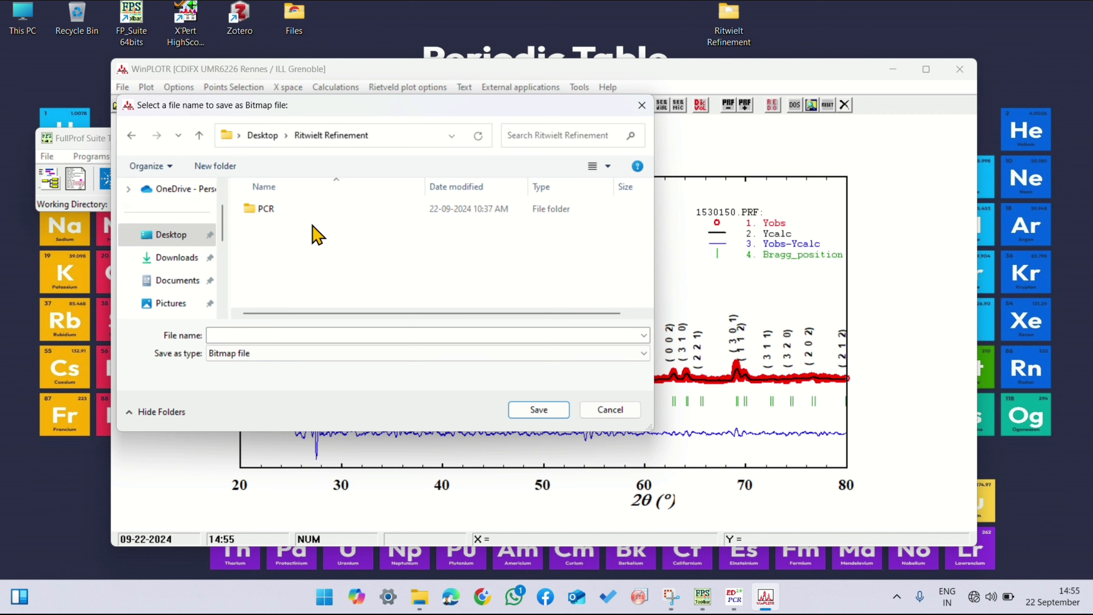
left_click(281, 334)
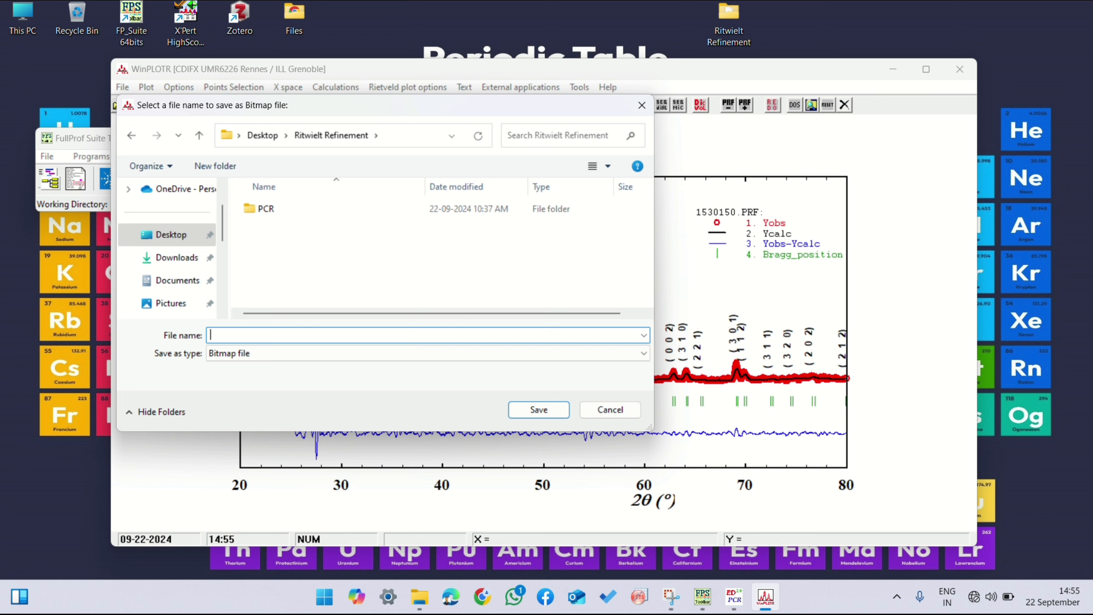
type("tio2")
left_click(530, 410)
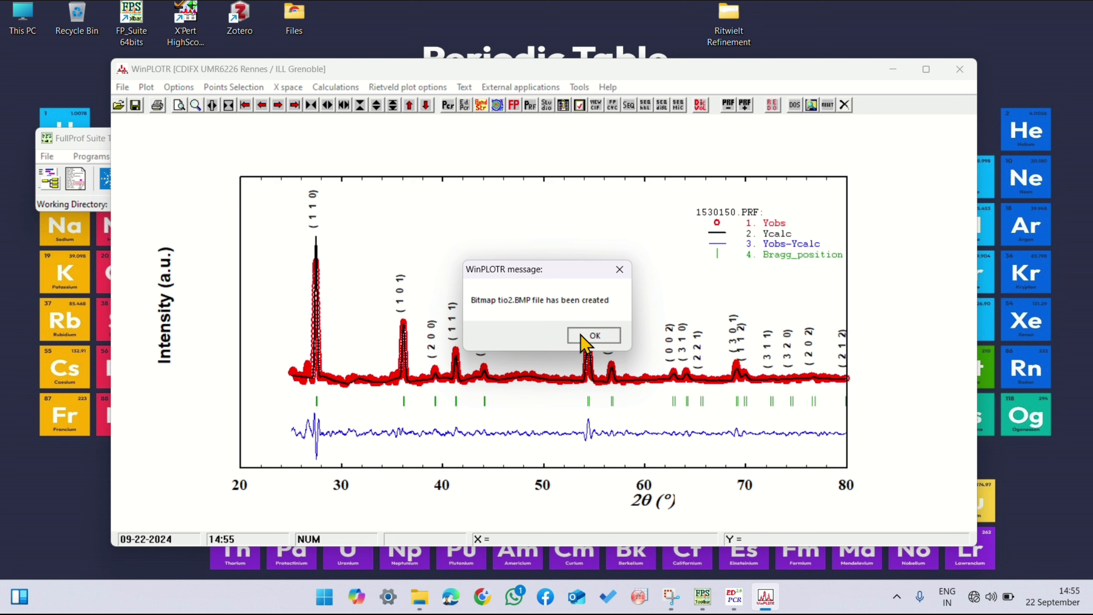
left_click(582, 337)
left_click(532, 417)
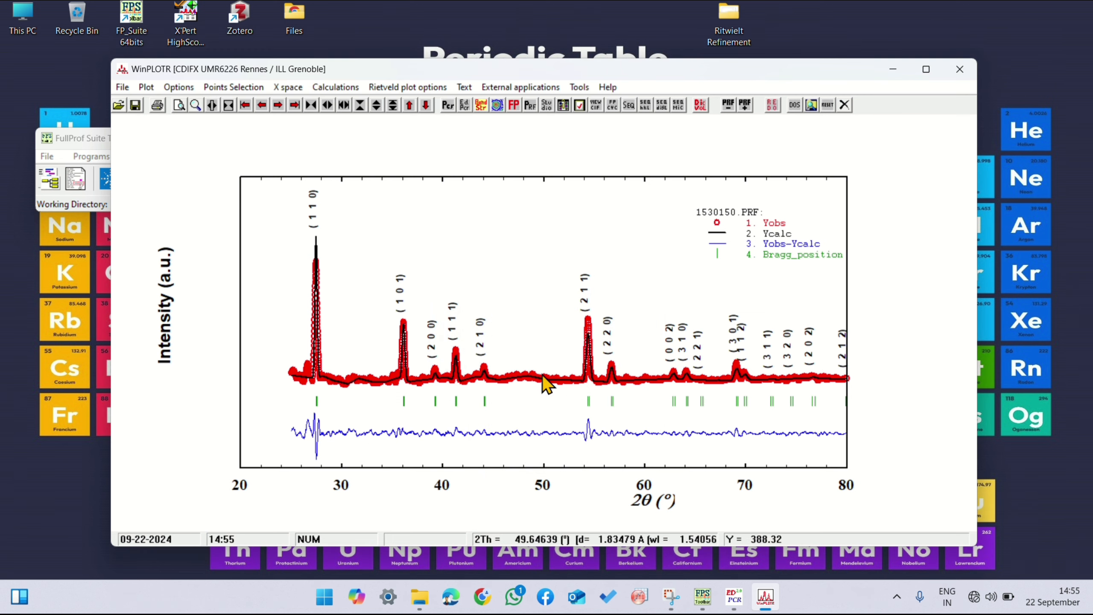